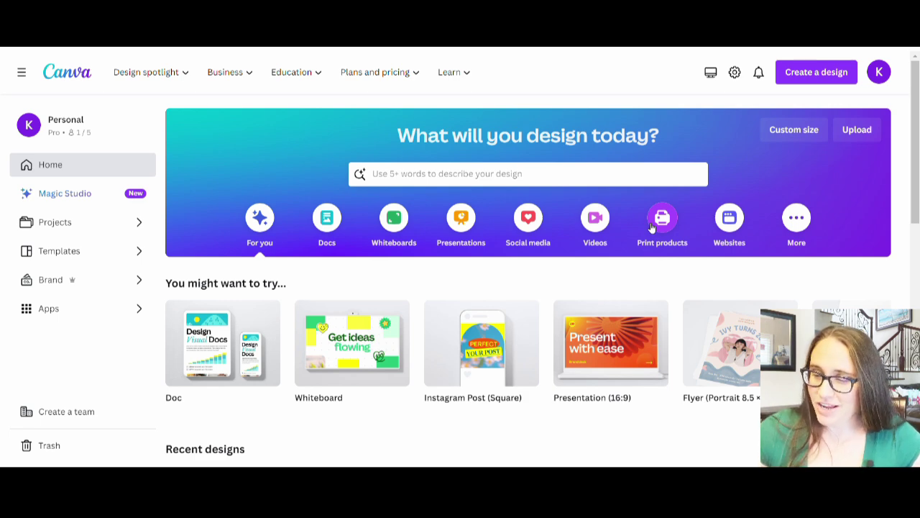
Step: Create a 4500 × 5400 px custom design and fill its page background with black
left_click(789, 132)
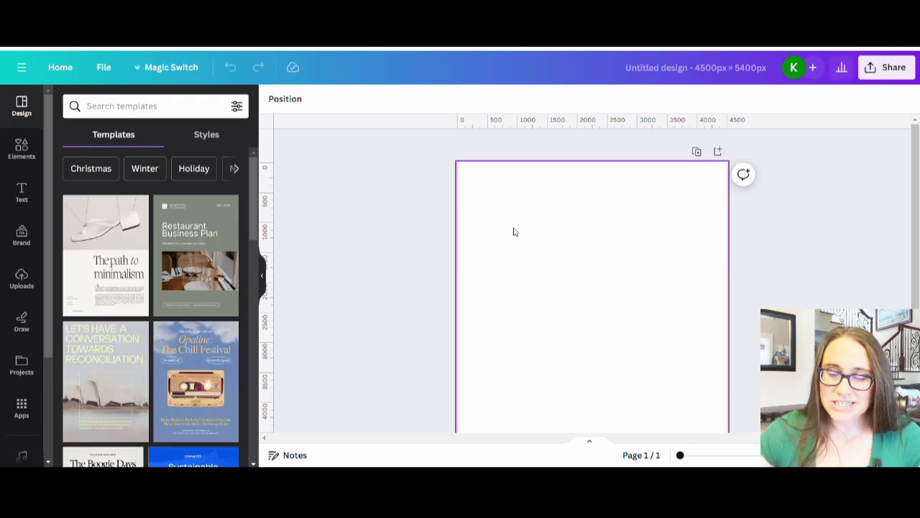
left_click(563, 233)
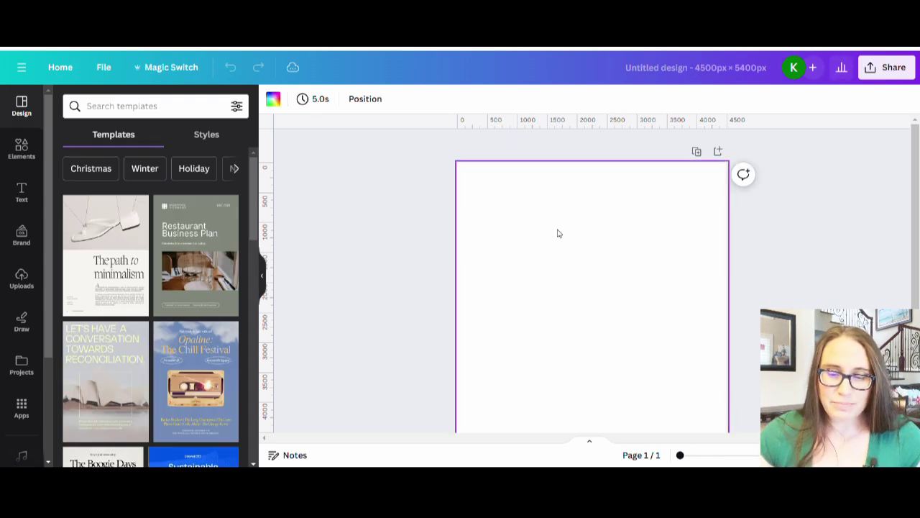
left_click(278, 104)
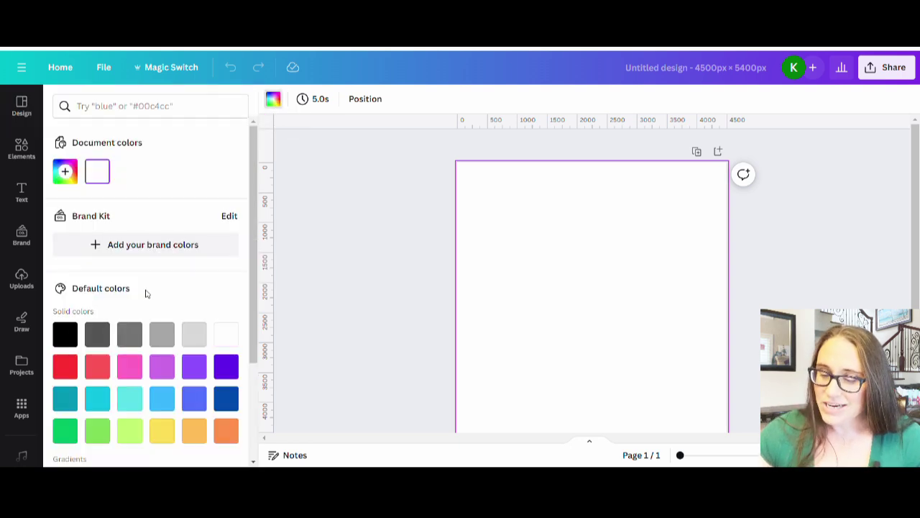
left_click(63, 336)
left_click(358, 236)
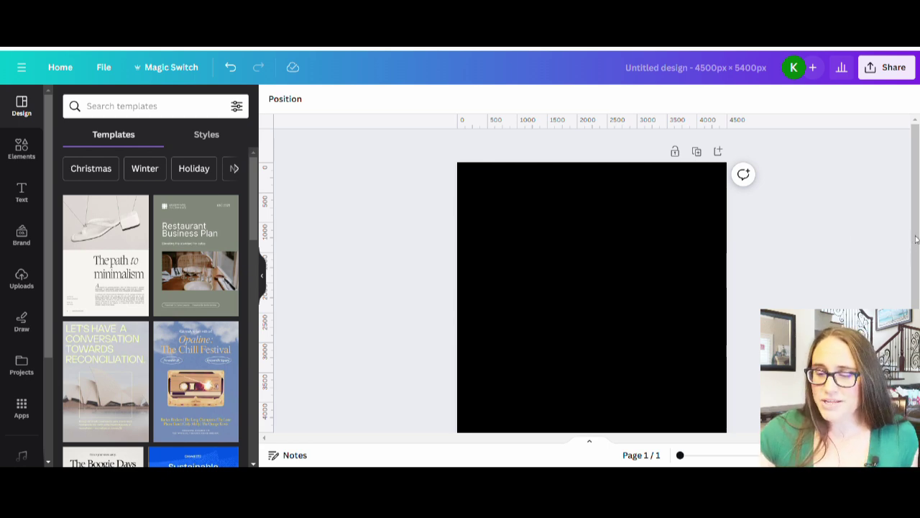
left_click_drag(917, 239, 917, 258)
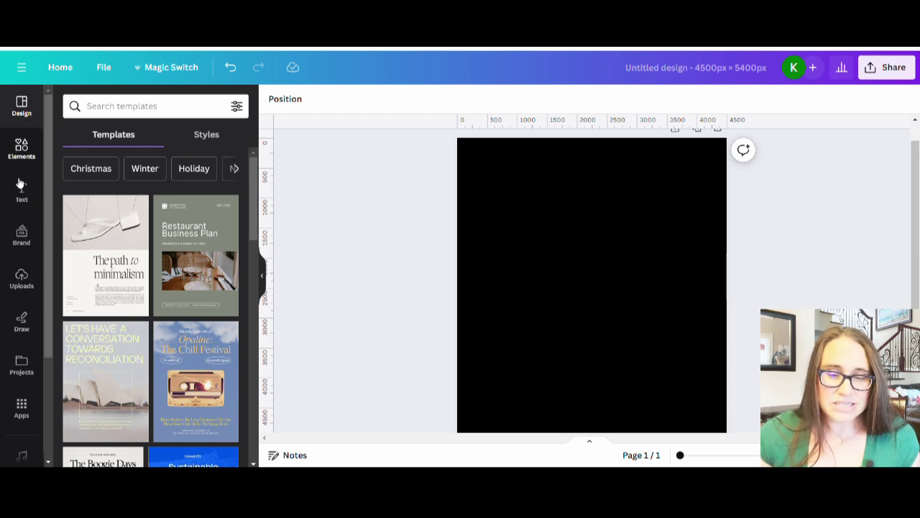
Step: Search the Elements library for 'mardi gras', correcting the misspelled term
left_click(23, 154)
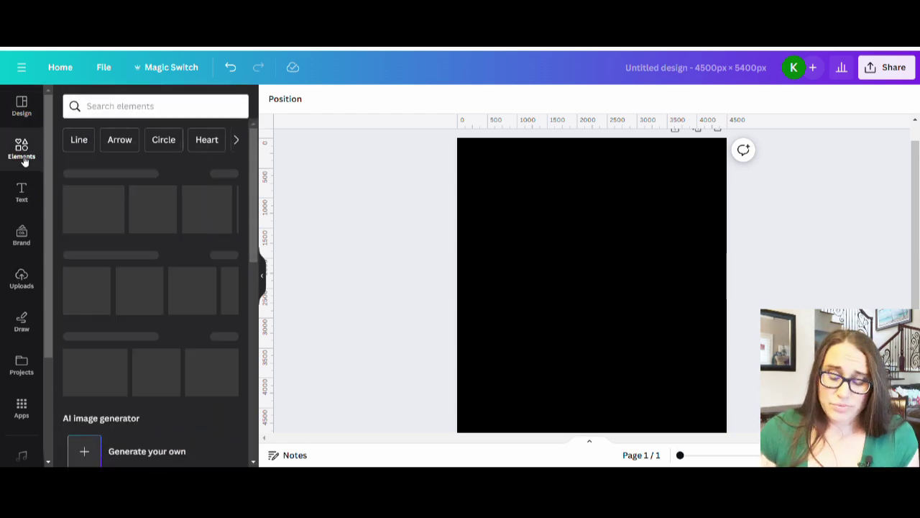
left_click(123, 107)
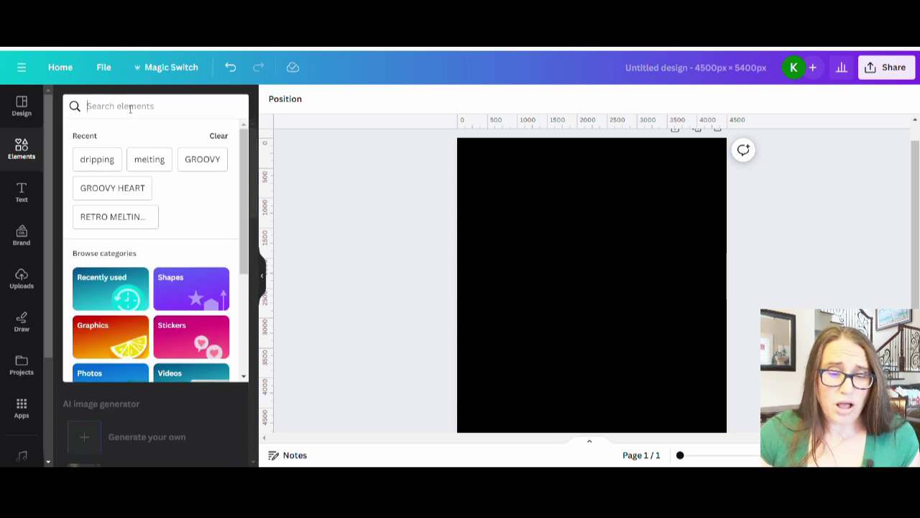
type("mari gras")
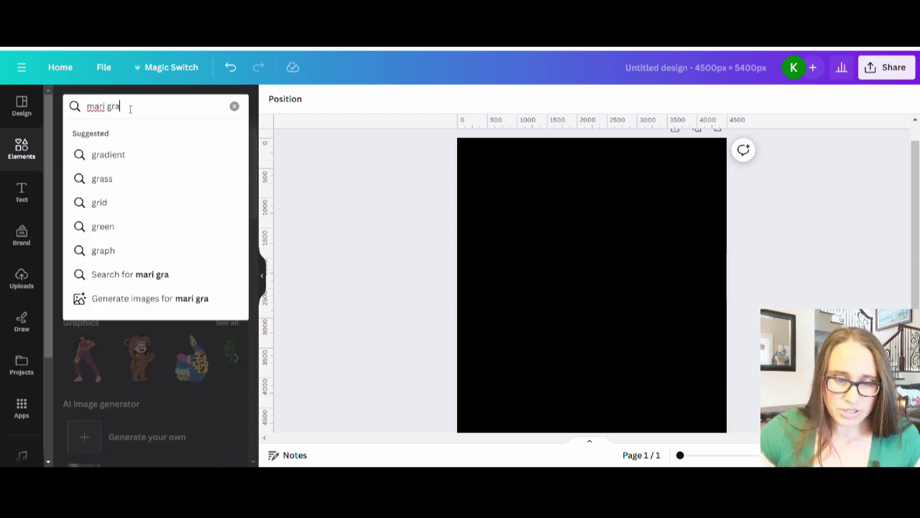
key("Return")
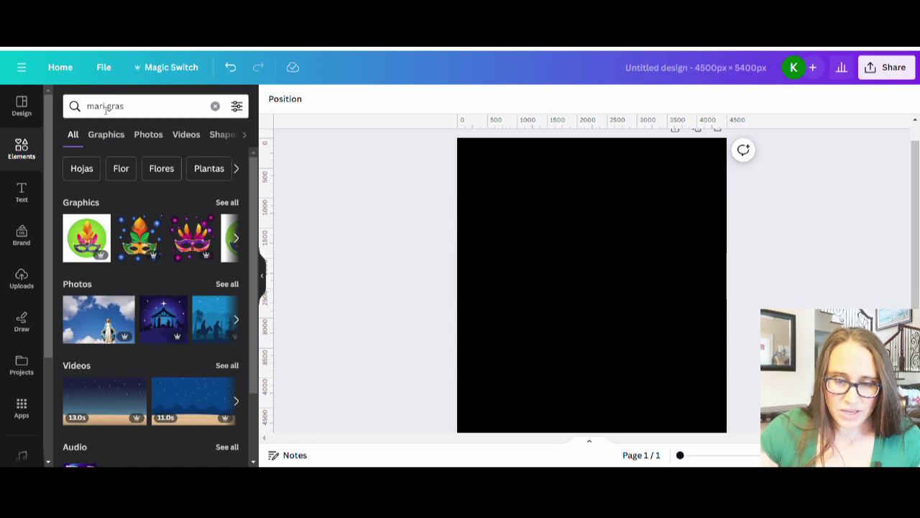
left_click(105, 107)
type("d")
key("Return")
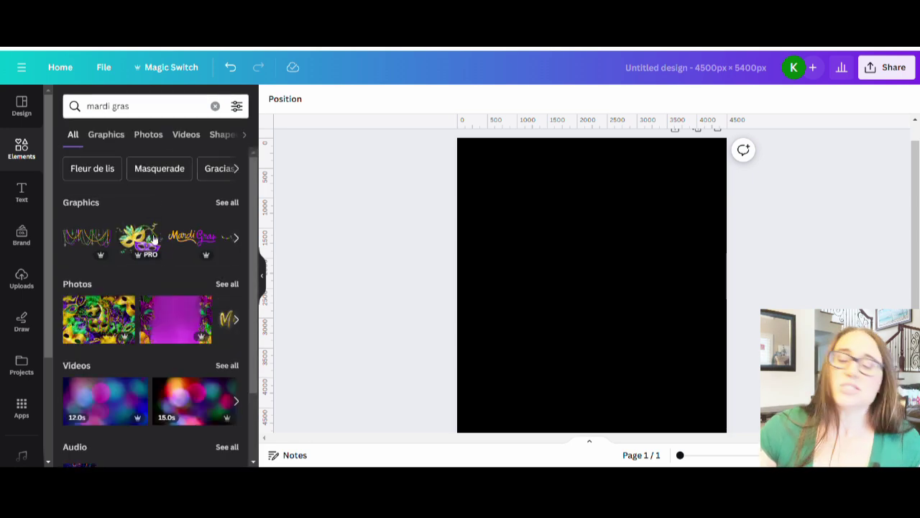
Step: Show all Mardi Gras graphics and scroll down to the cartoon alligator
left_click(227, 203)
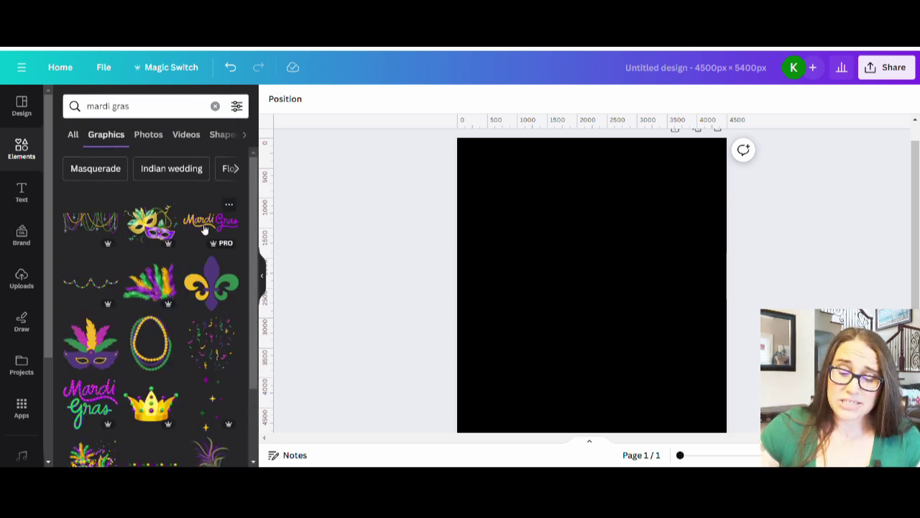
scroll(202, 234, "down", 3)
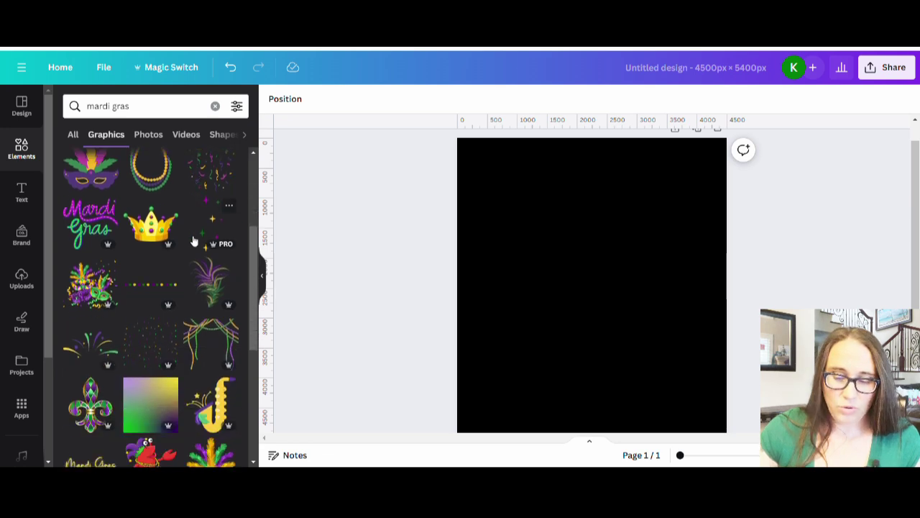
scroll(184, 249, "down", 3)
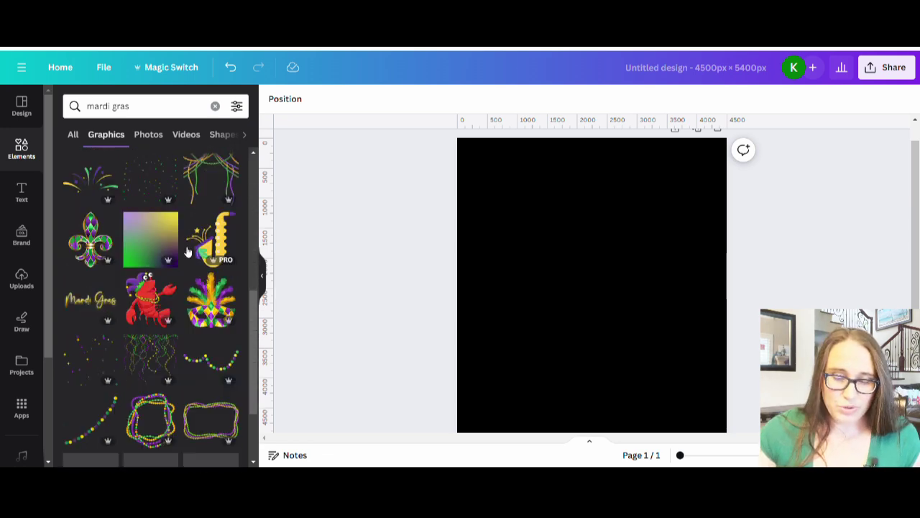
mouse_move(147, 286)
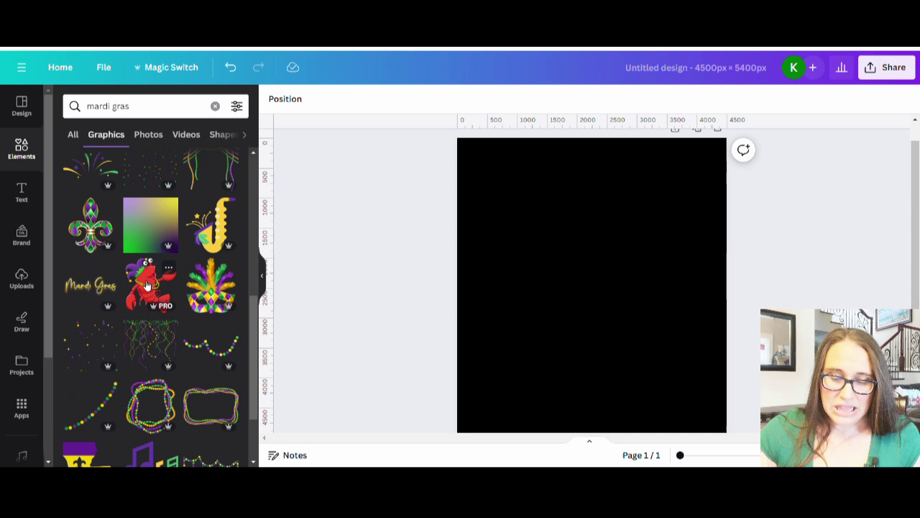
scroll(147, 286, "down", 3)
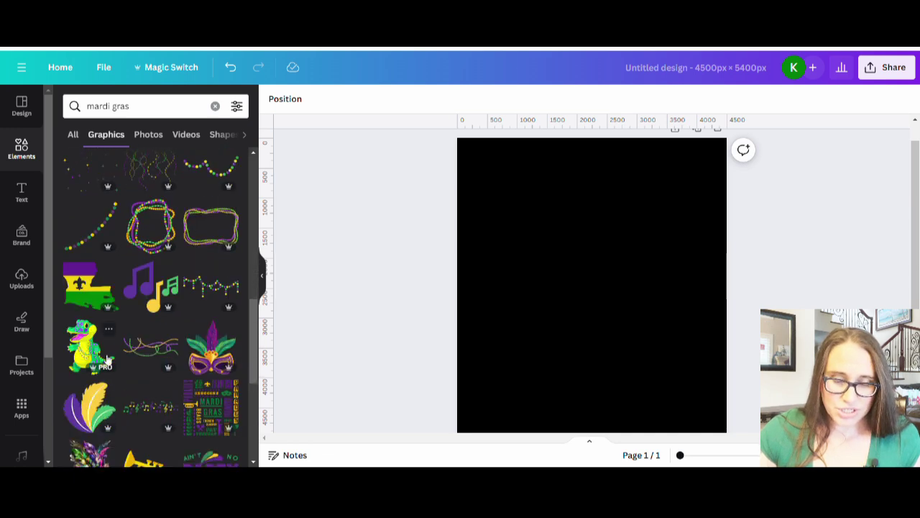
Step: Add the green cartoon alligator graphic and centre it on the black page
left_click(87, 357)
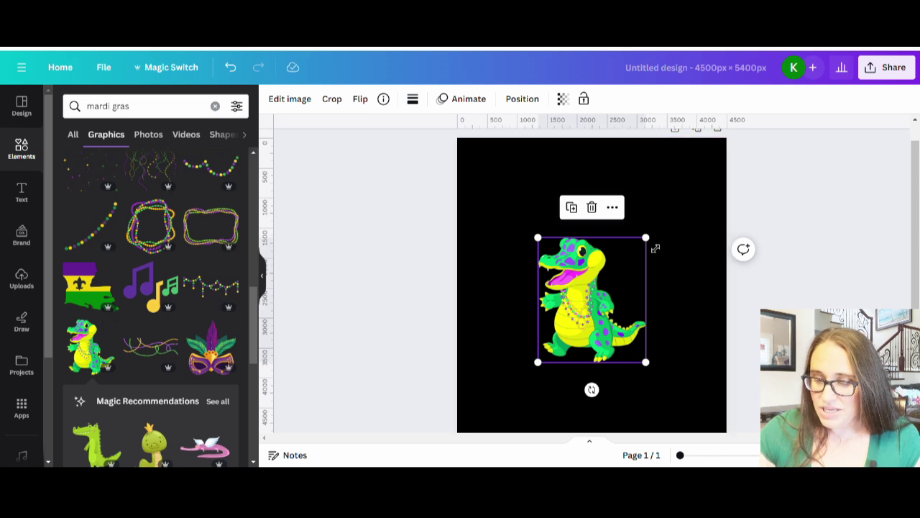
left_click_drag(607, 309, 607, 309)
left_click(693, 282)
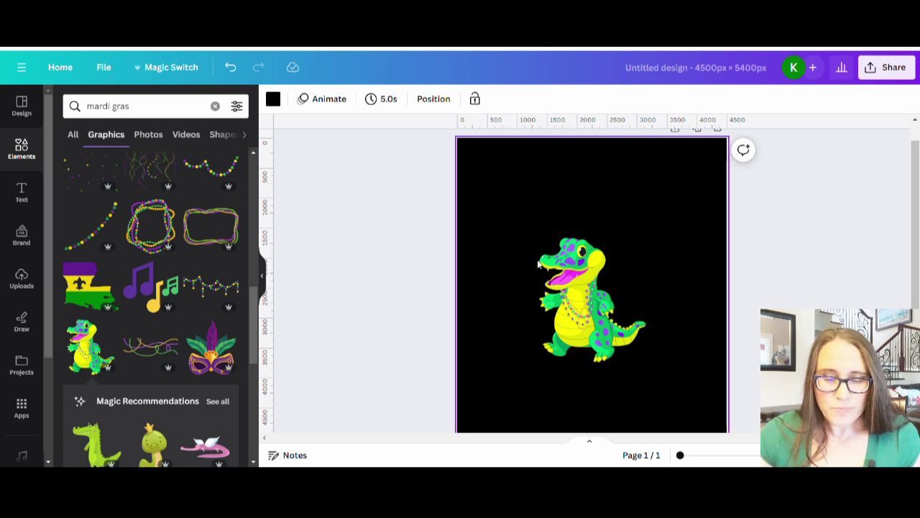
scroll(178, 287, "up", 3)
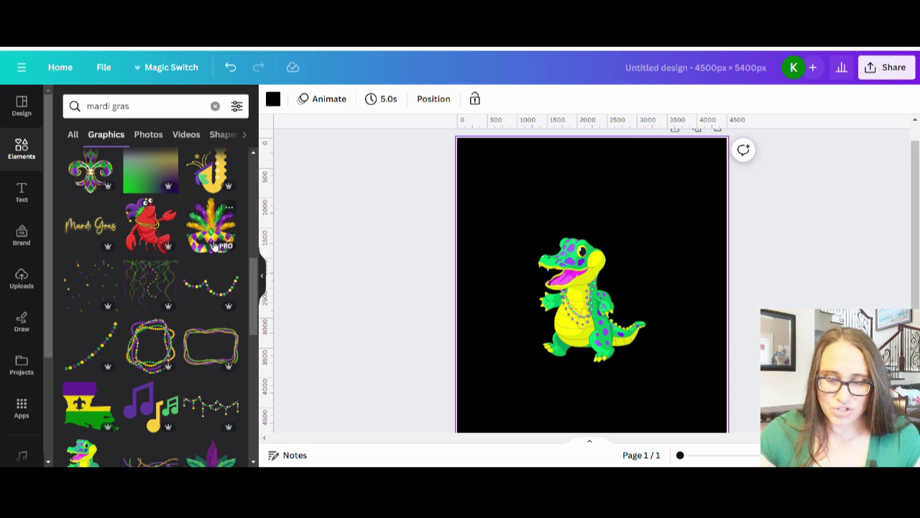
scroll(222, 239, "up", 2)
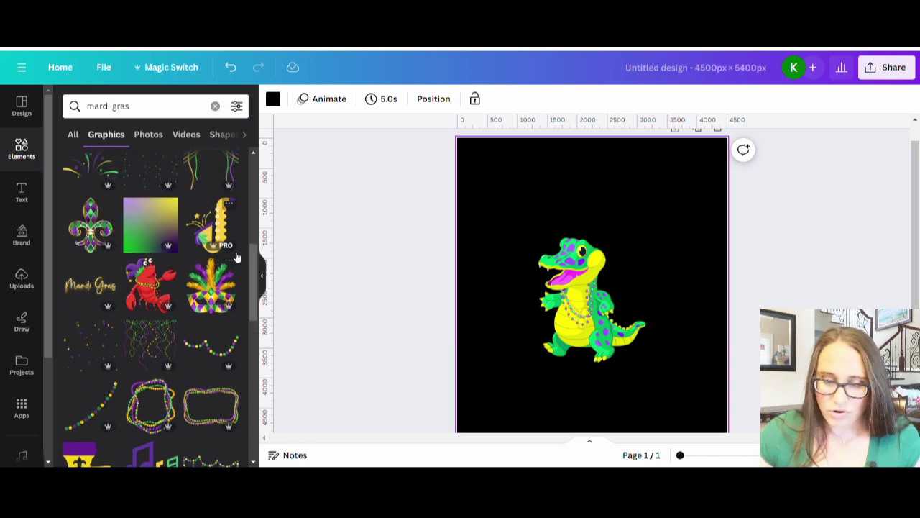
Step: Add the feathered mask, shrink it, tilt it about 10° and place it right of the alligator
left_click(210, 288)
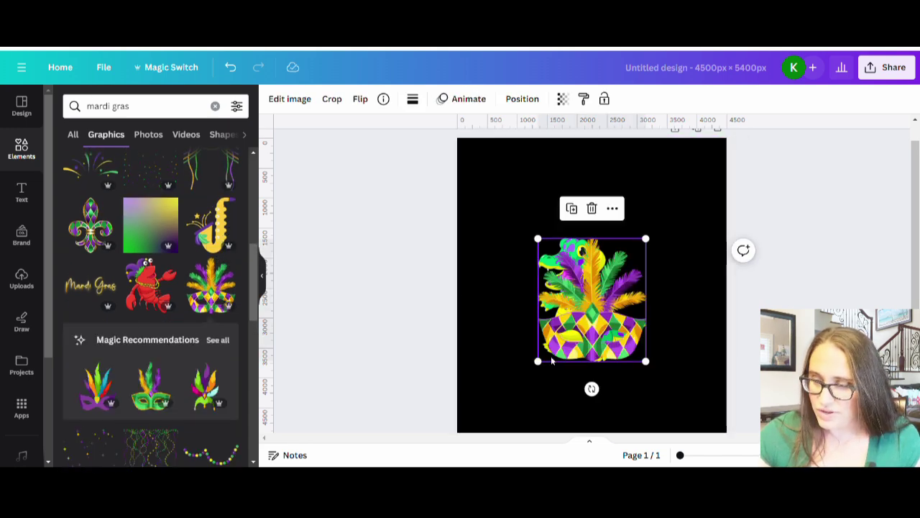
left_click_drag(546, 370, 648, 289)
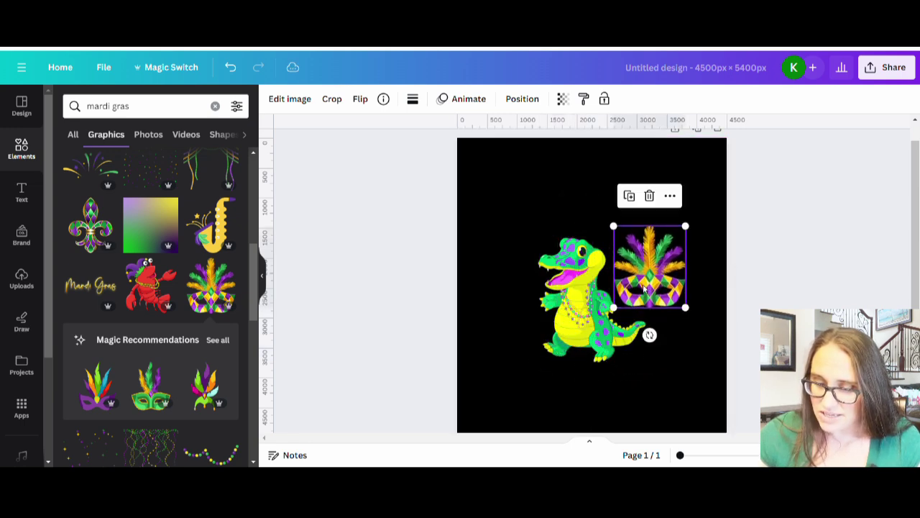
left_click_drag(649, 333, 647, 344)
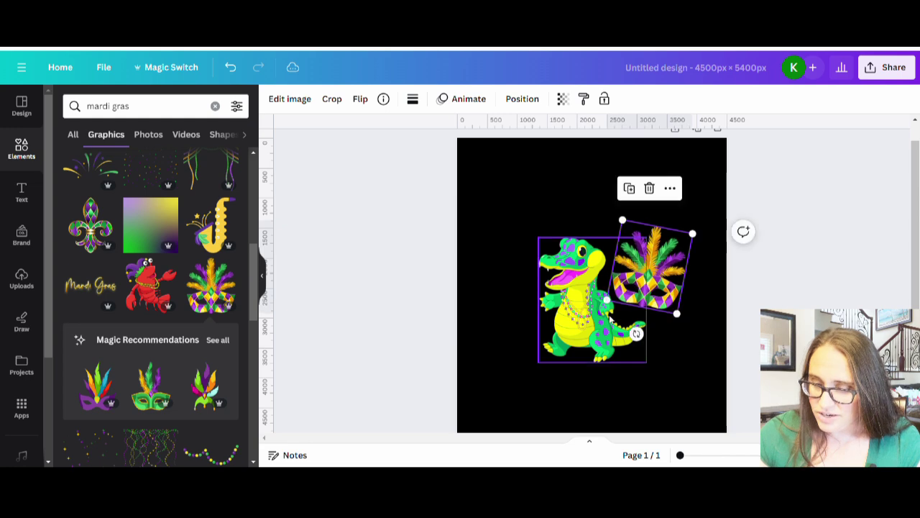
left_click_drag(697, 234, 670, 260)
left_click_drag(637, 293, 580, 250)
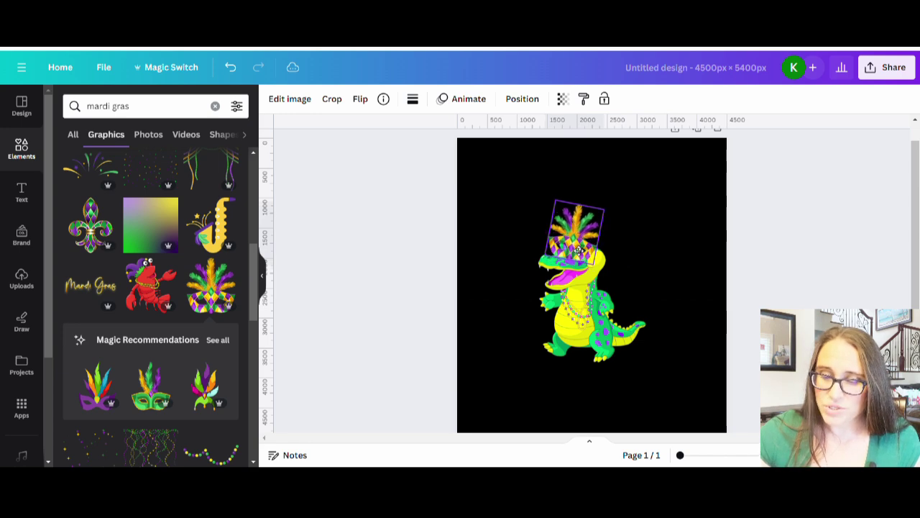
left_click(689, 289)
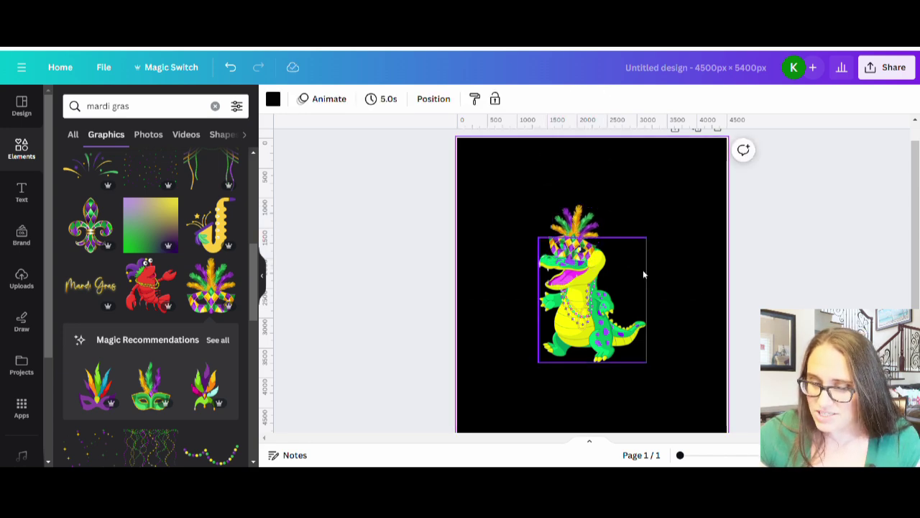
left_click_drag(597, 244, 658, 294)
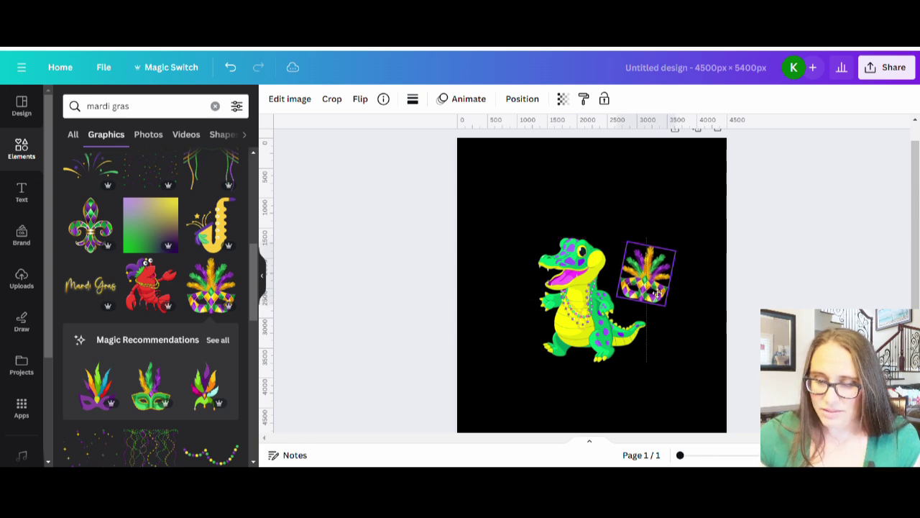
left_click(702, 307)
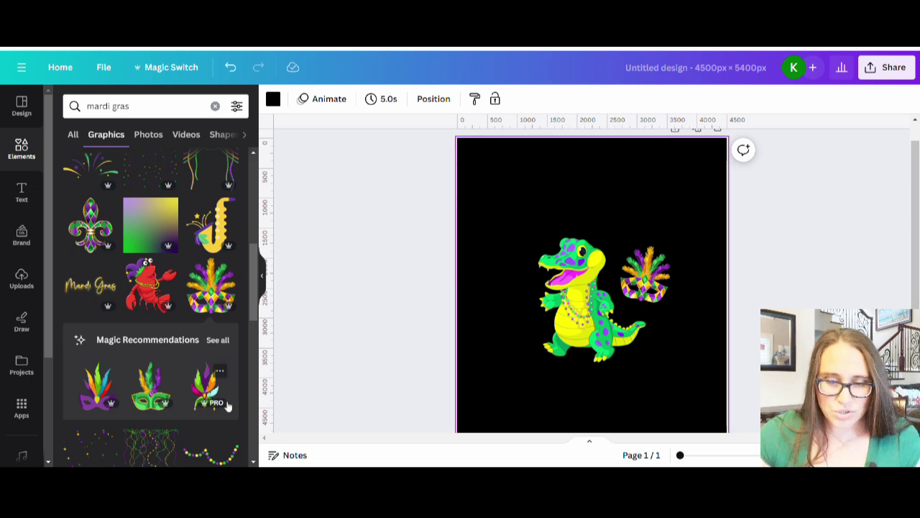
Step: Add the gold crown and a purple top hat, sizing the hat onto the alligator's head
scroll(227, 407, "up", 5)
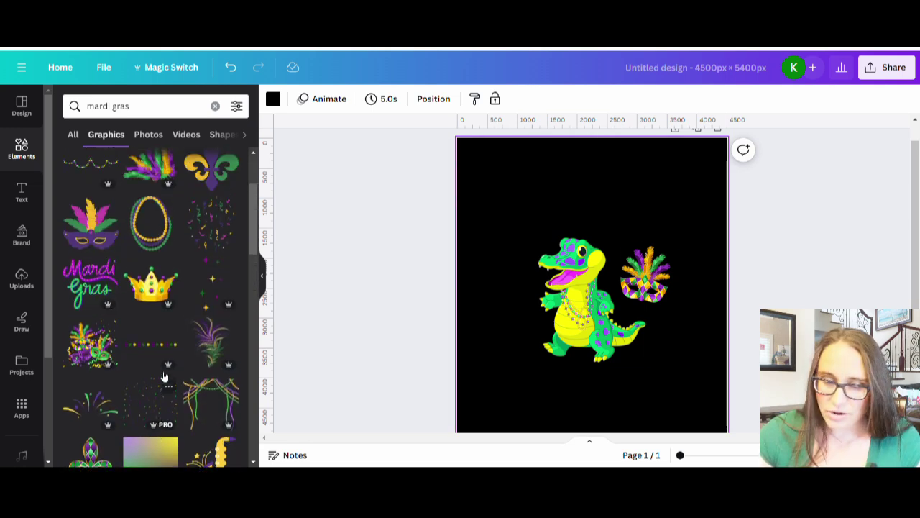
left_click(150, 289)
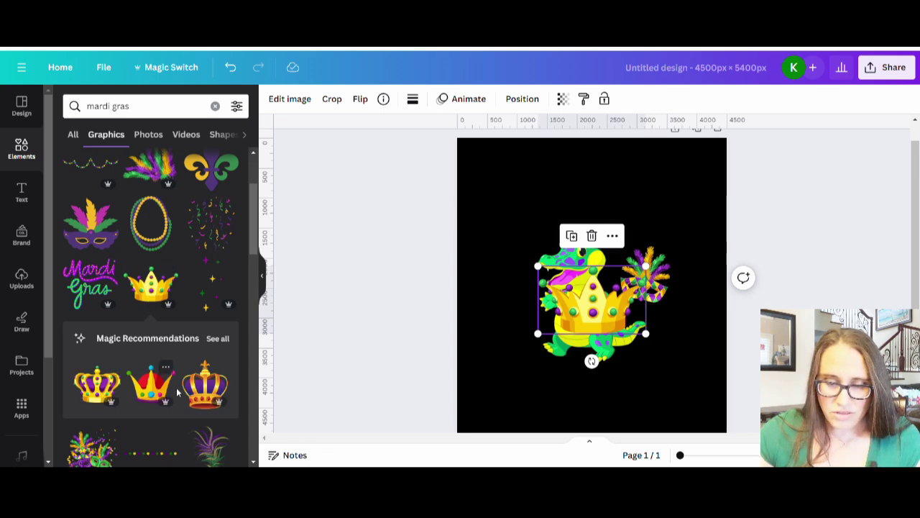
scroll(180, 302, "down", 5)
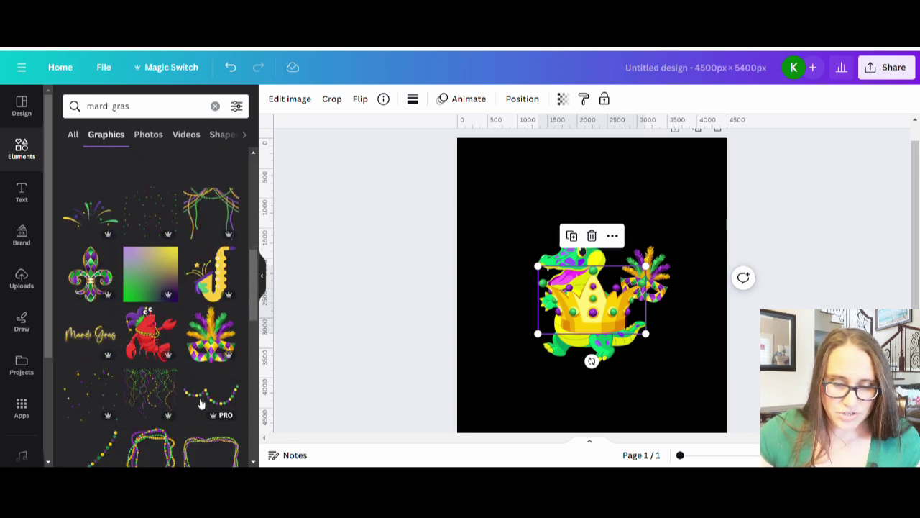
scroll(148, 262, "down", 5)
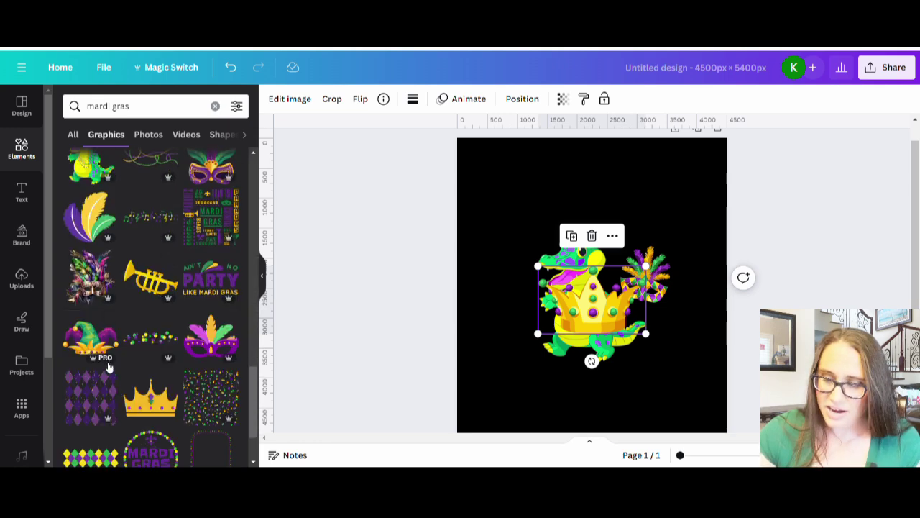
scroll(95, 346, "down", 5)
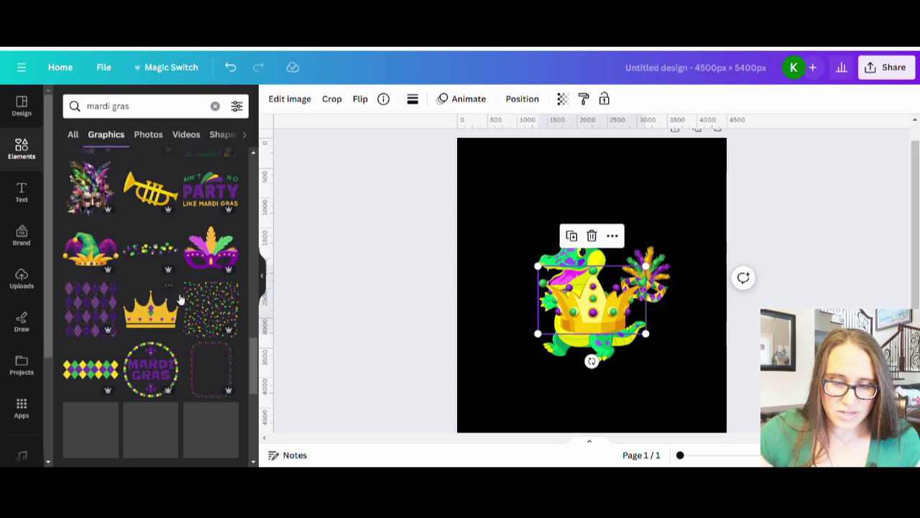
scroll(174, 372, "down", 3)
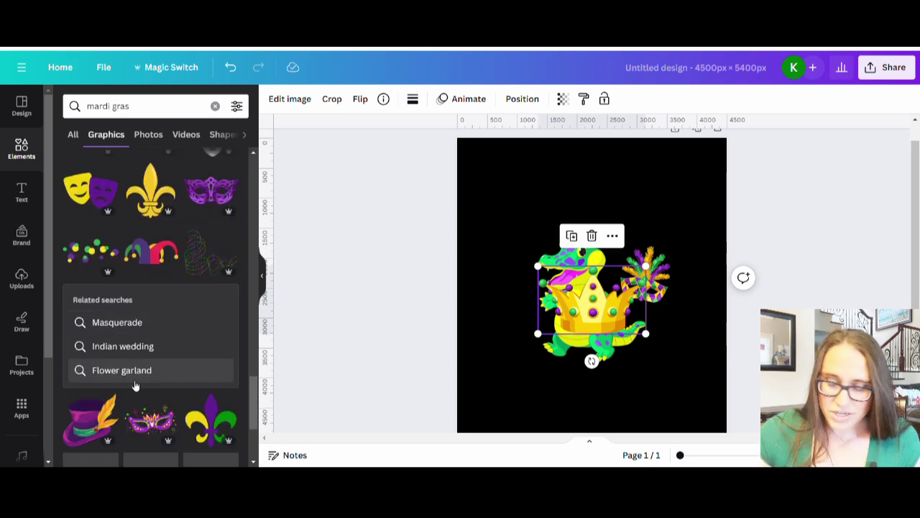
scroll(138, 392, "down", 1)
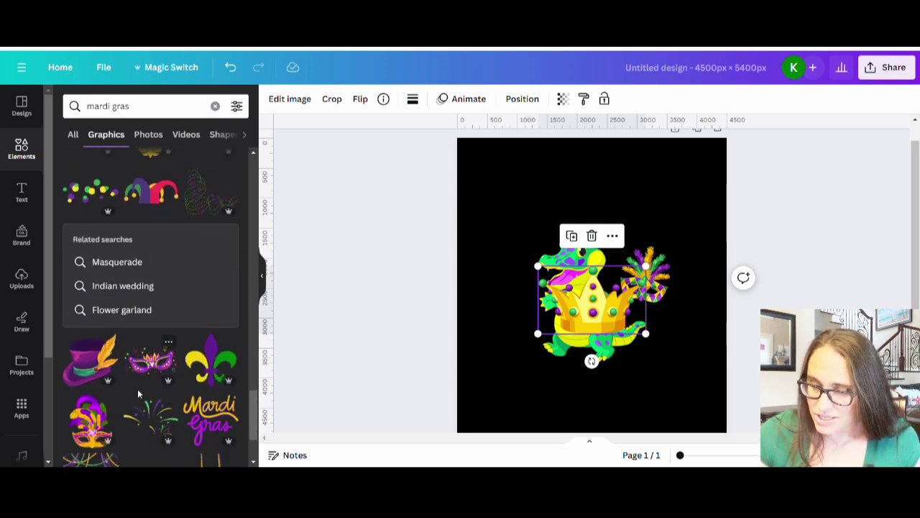
left_click(99, 375)
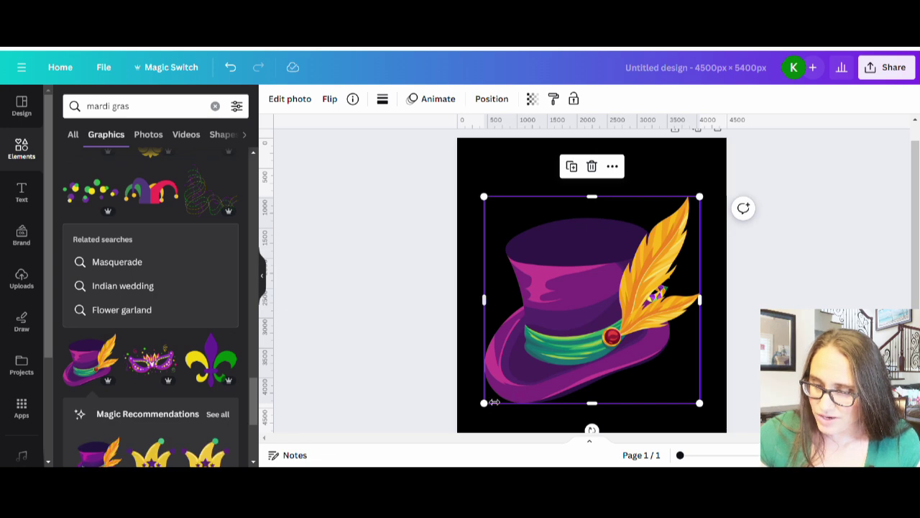
left_click_drag(489, 407, 616, 273)
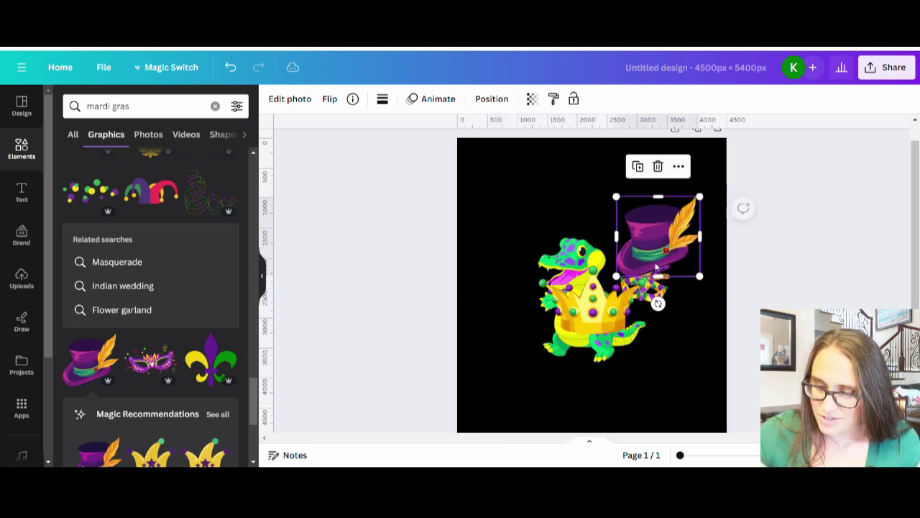
left_click_drag(658, 237, 575, 222)
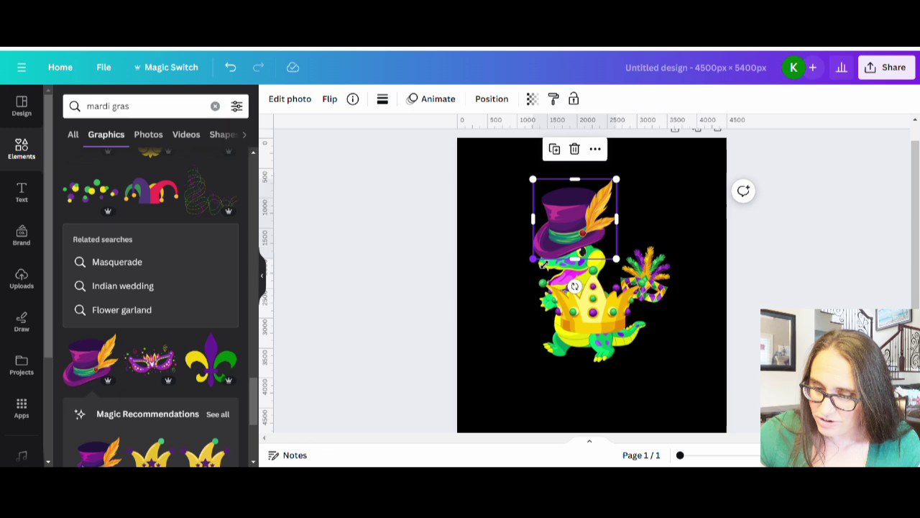
left_click_drag(534, 260, 561, 232)
left_click_drag(589, 205, 580, 226)
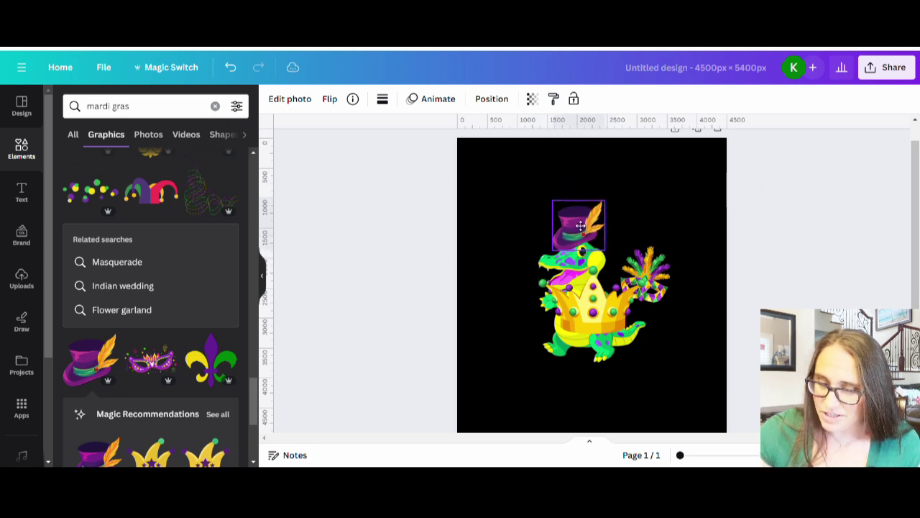
Step: Delete the purple top hat from the design
left_click(389, 353)
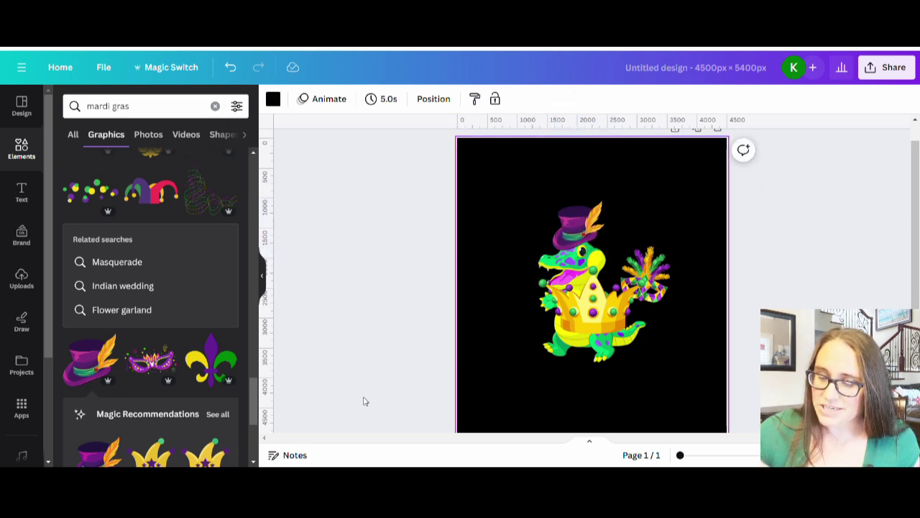
left_click(579, 220)
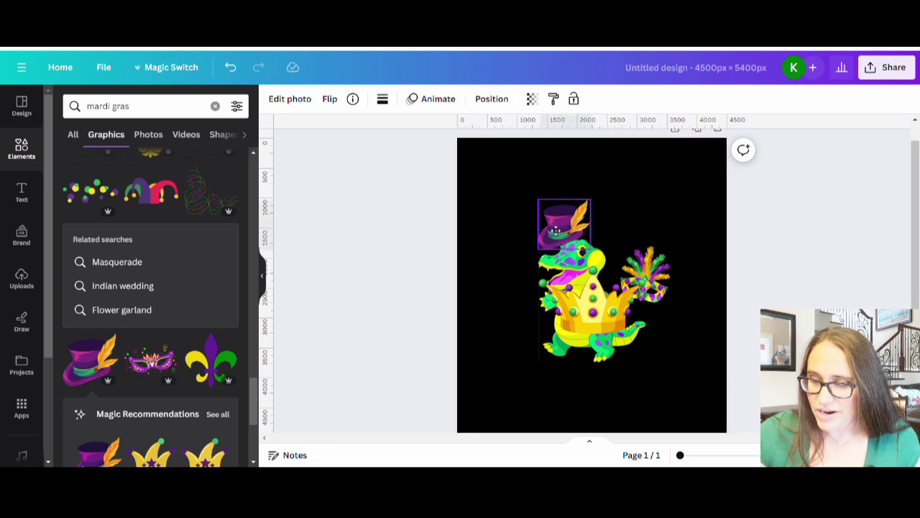
key("Delete")
Step: Shrink the crown, tilt it about 8° and seat it on the alligator's head
left_click(591, 323)
left_click_drag(591, 324, 582, 223)
left_click_drag(637, 165, 582, 231)
left_click_drag(564, 268, 564, 281)
left_click_drag(581, 230, 588, 233)
left_click(509, 258)
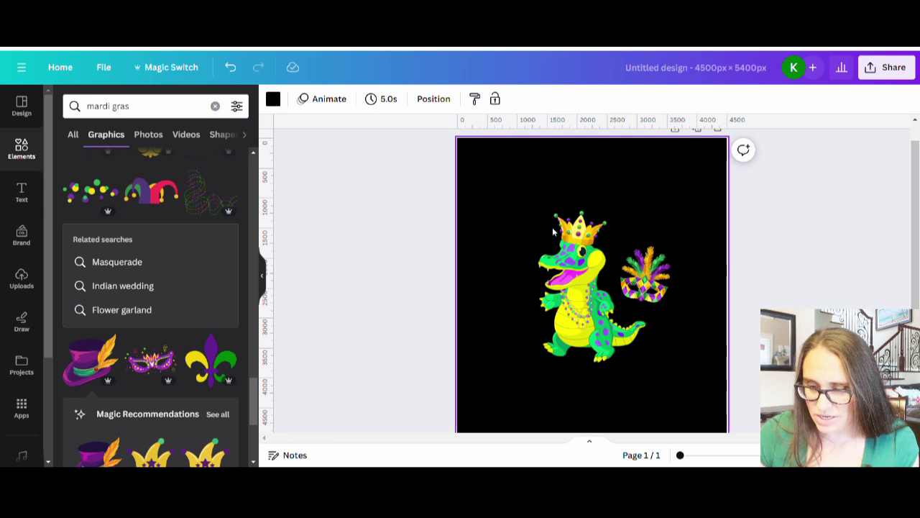
left_click(581, 229)
left_click_drag(581, 229, 582, 228)
left_click(647, 181)
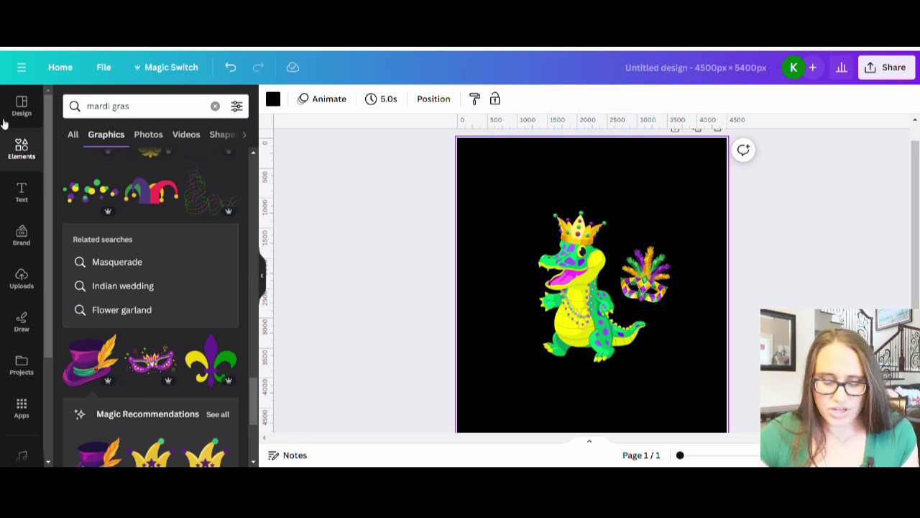
Step: Search the graphics library for 'beer'
left_click(175, 110)
type("bree")
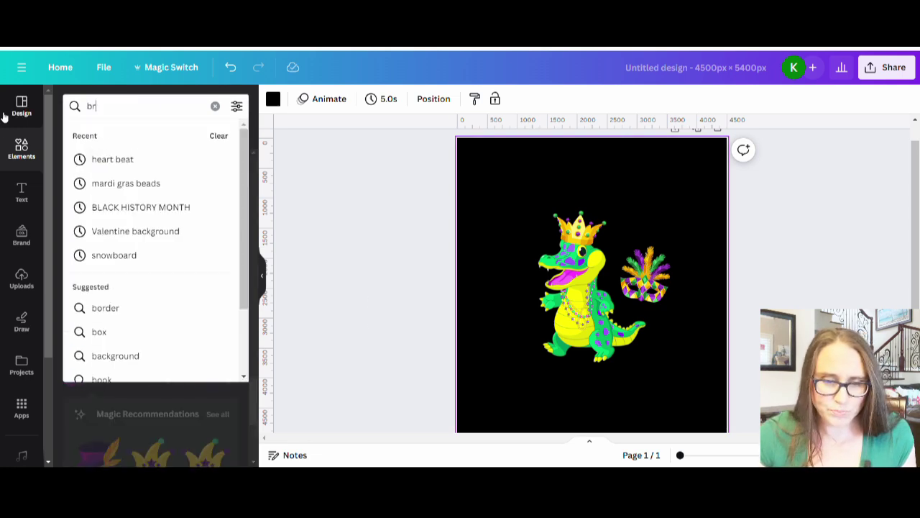
key("BackSpace")
key("BackSpace")
key("BackSpace")
type("eer")
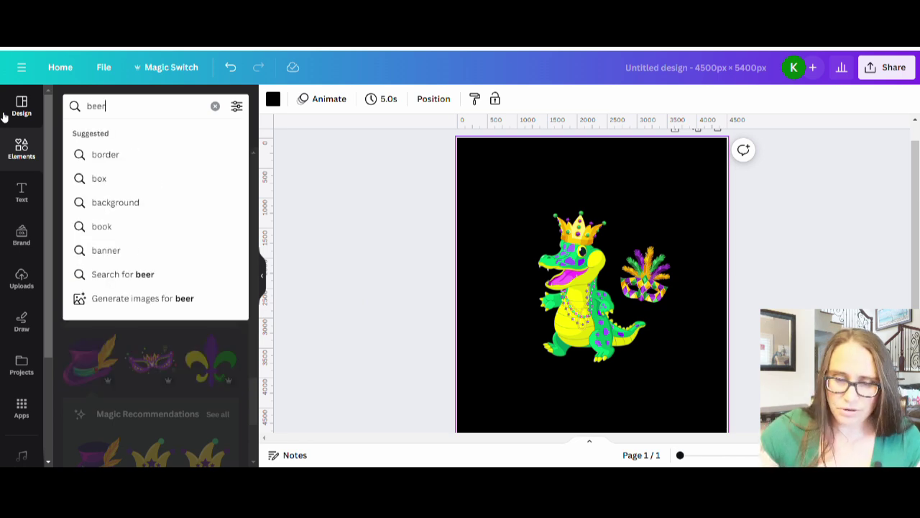
key("Return")
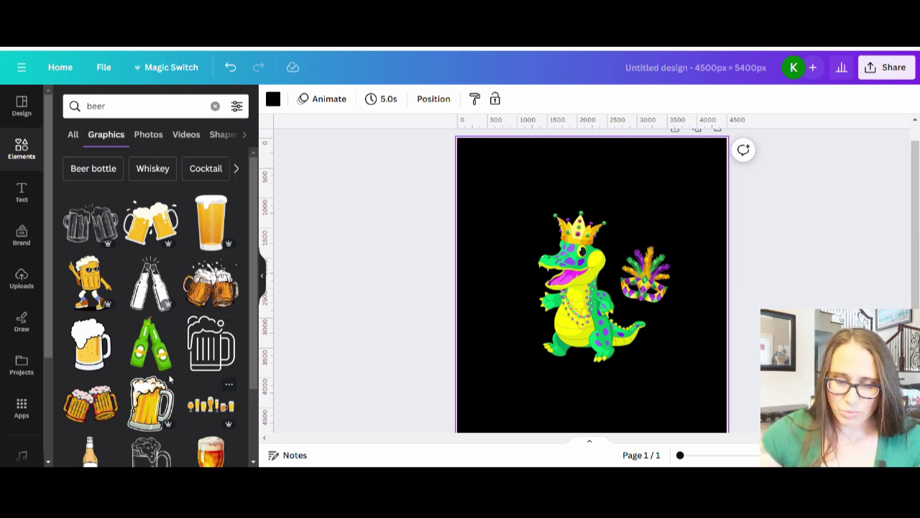
Step: Scroll through the beer graphics results to find a suitable beer glass
scroll(177, 333, "down", 2)
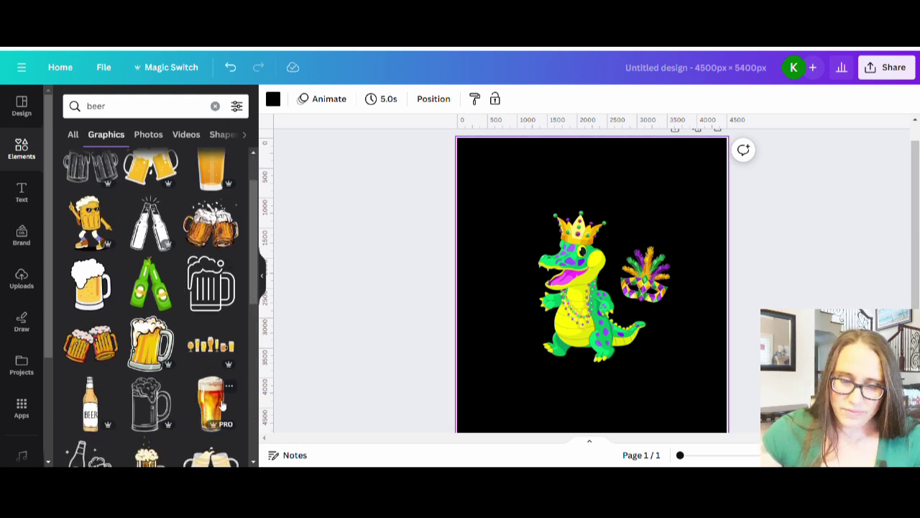
scroll(191, 286, "up", 2)
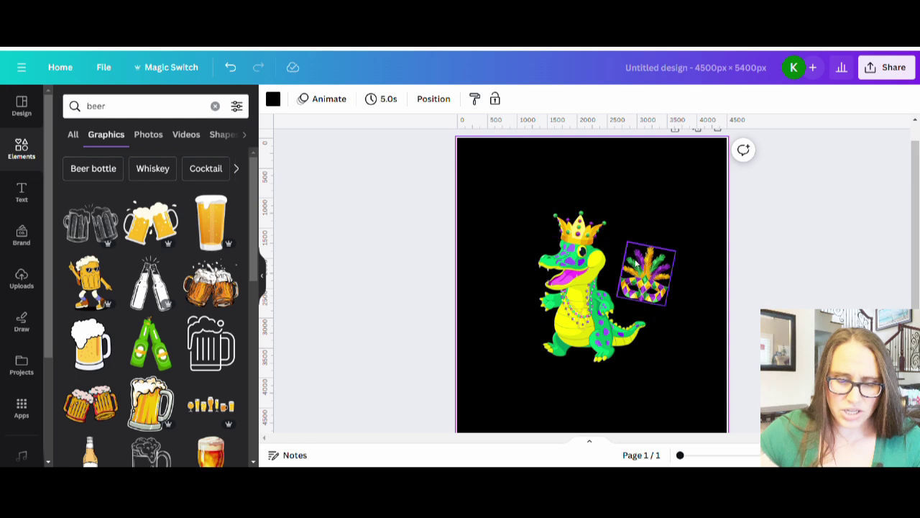
scroll(43, 324, "down", 1)
scroll(43, 321, "down", 1)
scroll(147, 302, "down", 3)
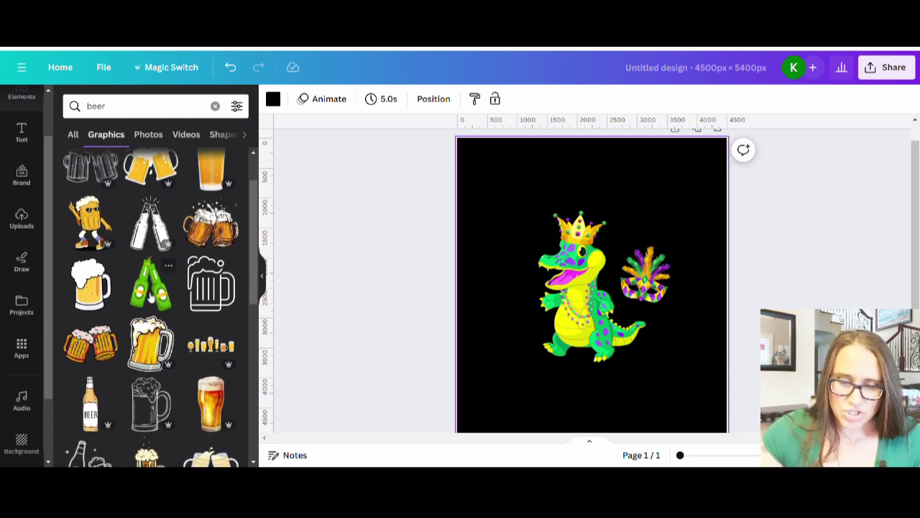
scroll(177, 312, "down", 2)
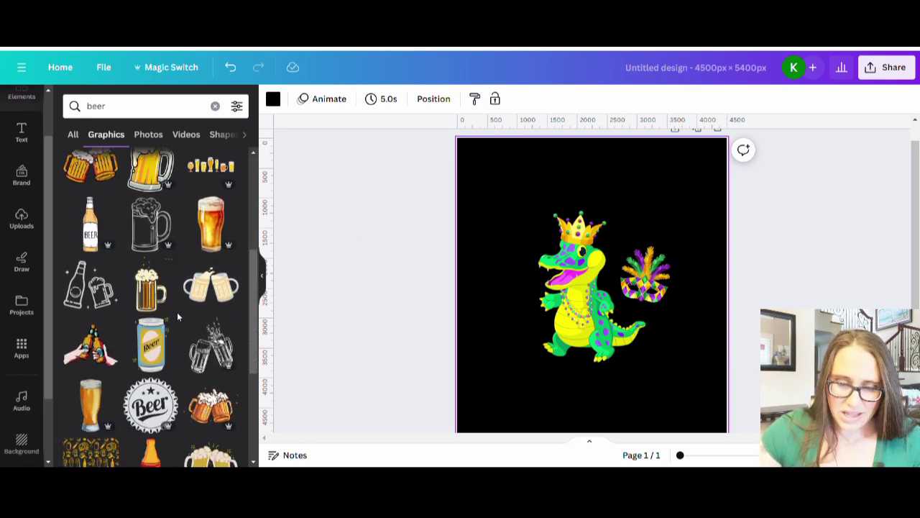
scroll(206, 327, "down", 1)
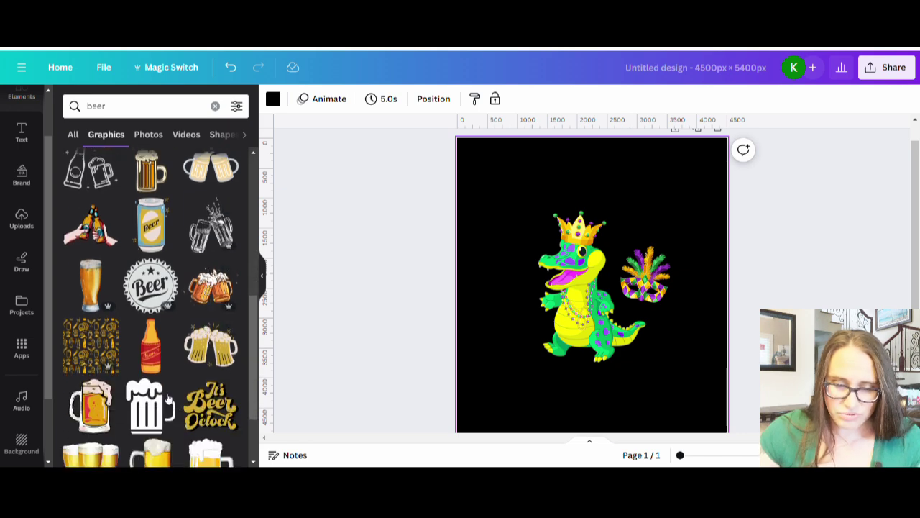
scroll(161, 392, "down", 1)
scroll(148, 334, "down", 1)
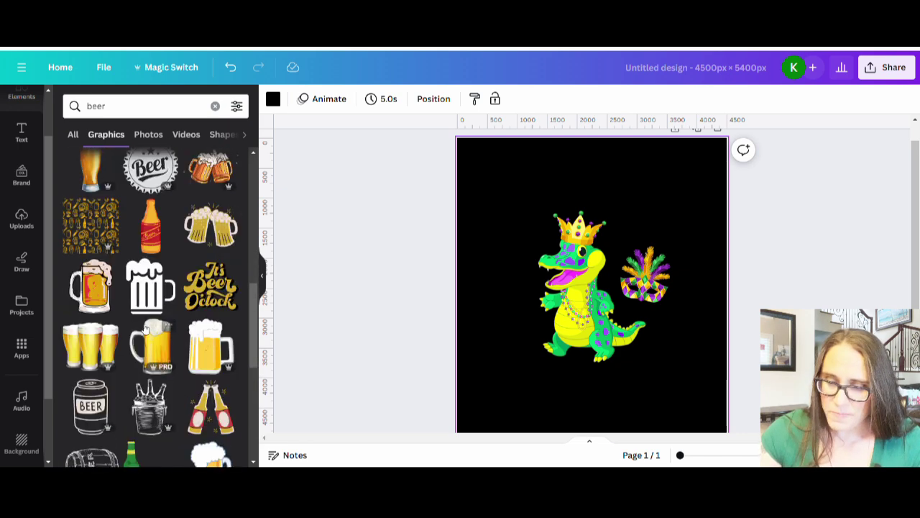
scroll(154, 352, "down", 2)
scroll(148, 396, "down", 1)
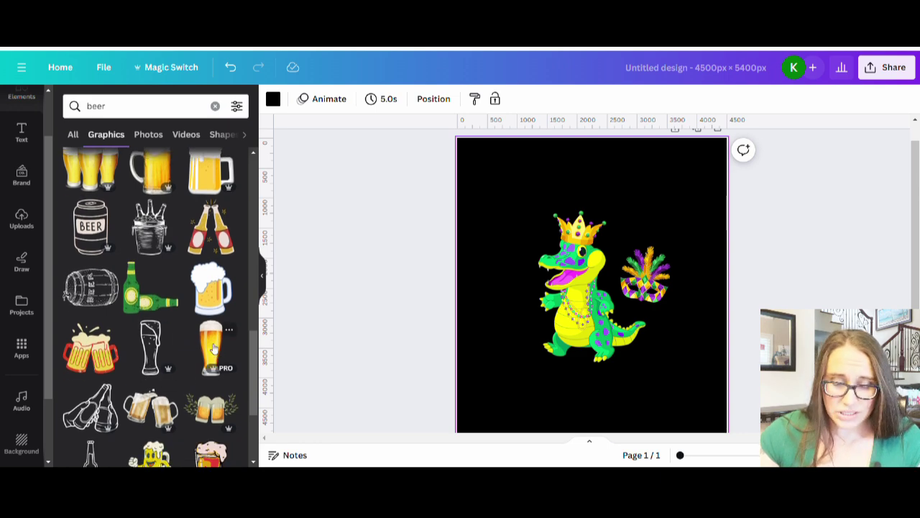
scroll(213, 349, "down", 5)
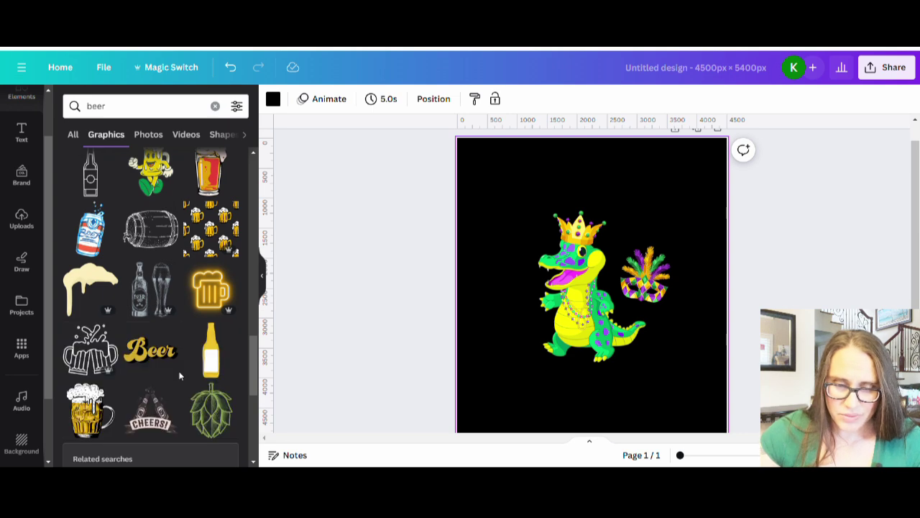
scroll(180, 376, "down", 3)
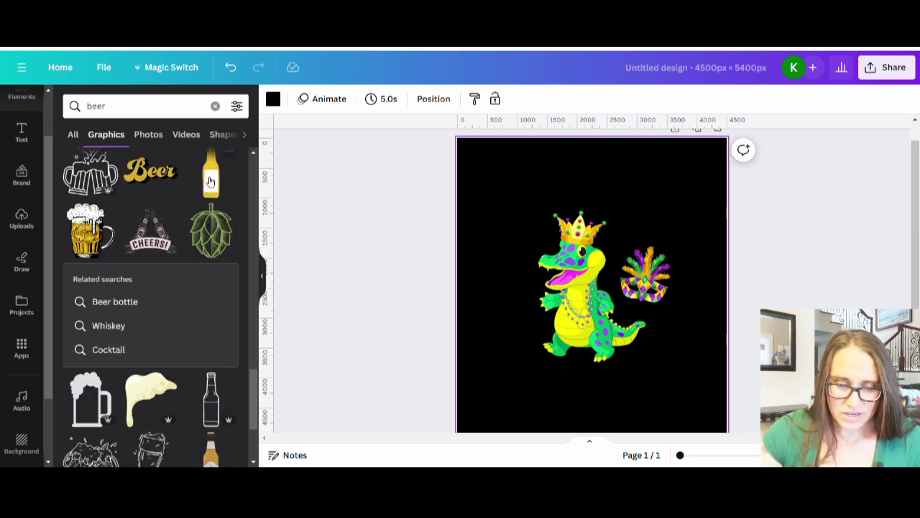
scroll(205, 316, "down", 2)
scroll(206, 317, "down", 3)
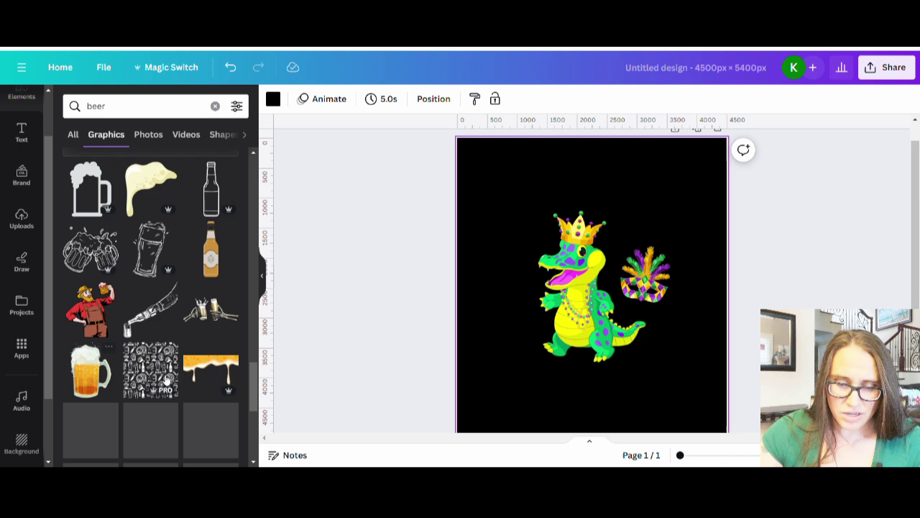
scroll(179, 378, "down", 5)
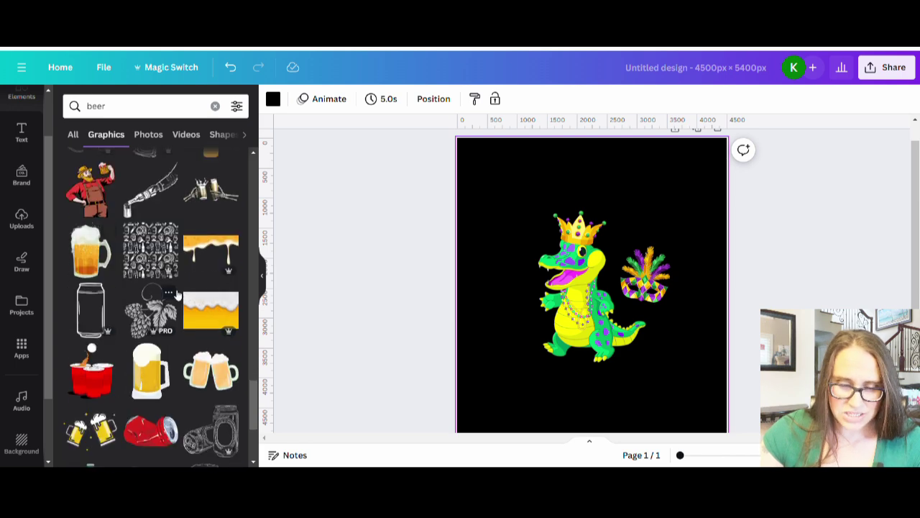
scroll(180, 374, "down", 4)
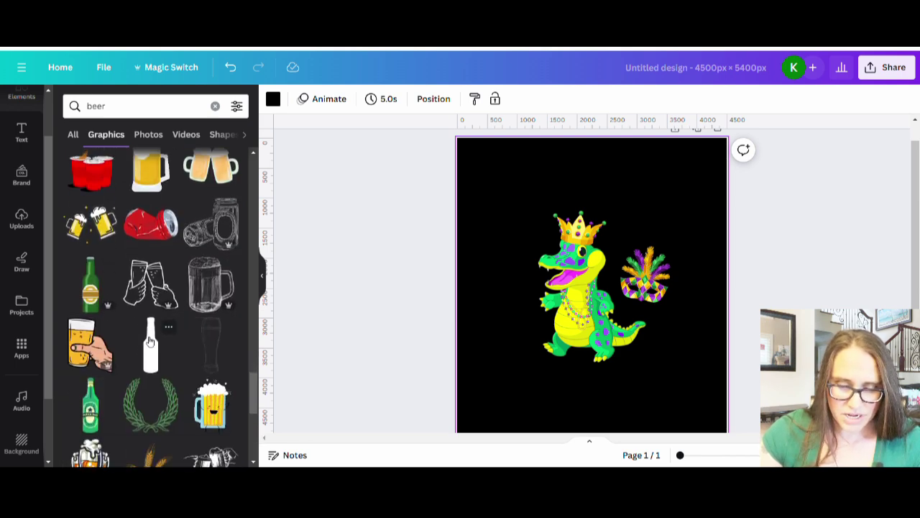
scroll(158, 370, "down", 4)
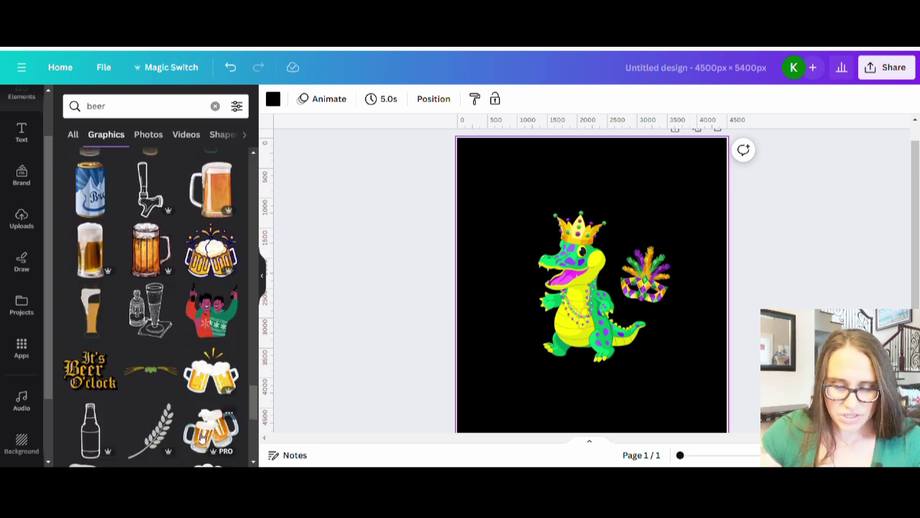
scroll(165, 410, "down", 2)
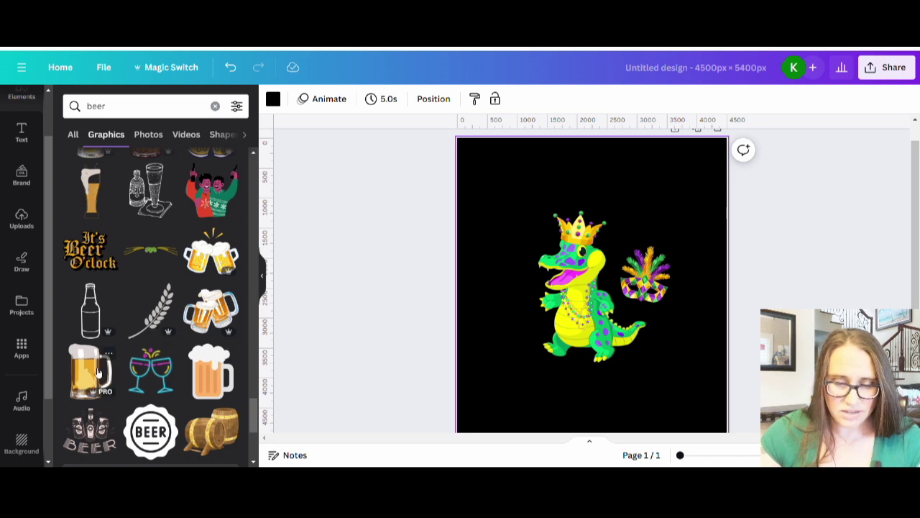
scroll(201, 279, "down", 4)
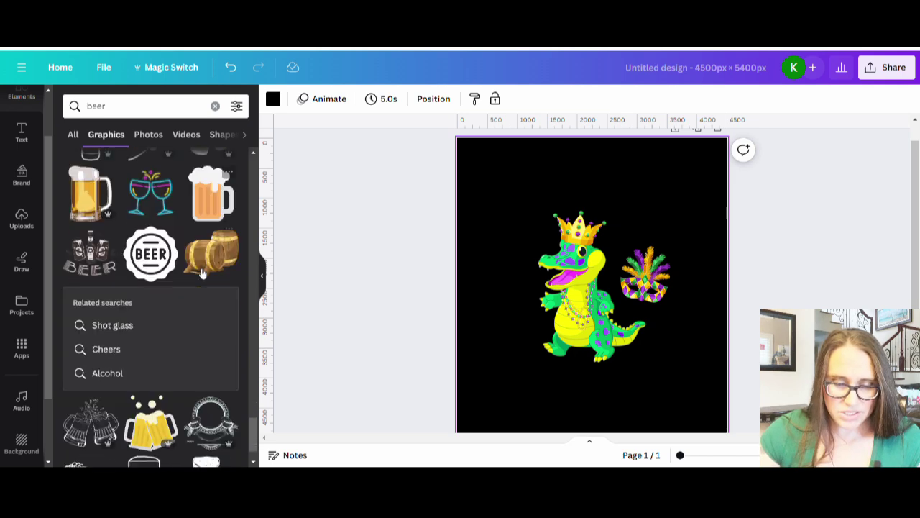
scroll(200, 280, "down", 6)
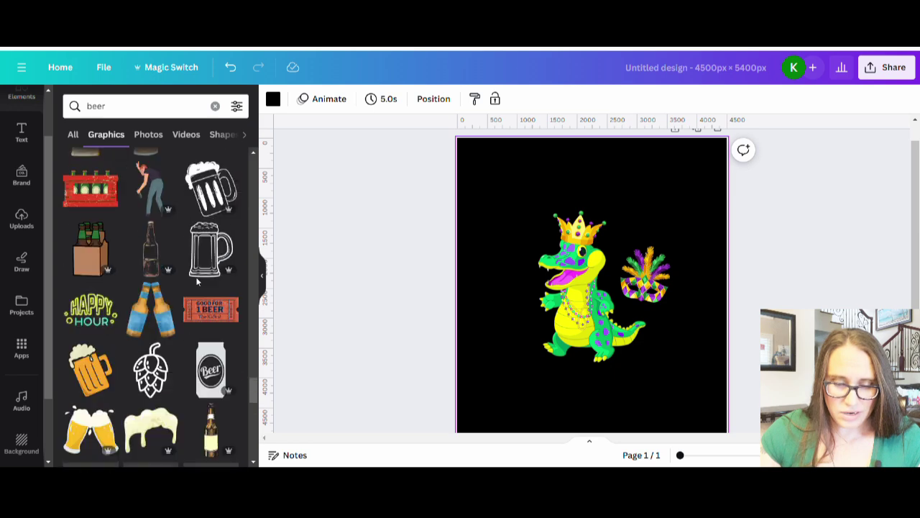
scroll(198, 288, "down", 5)
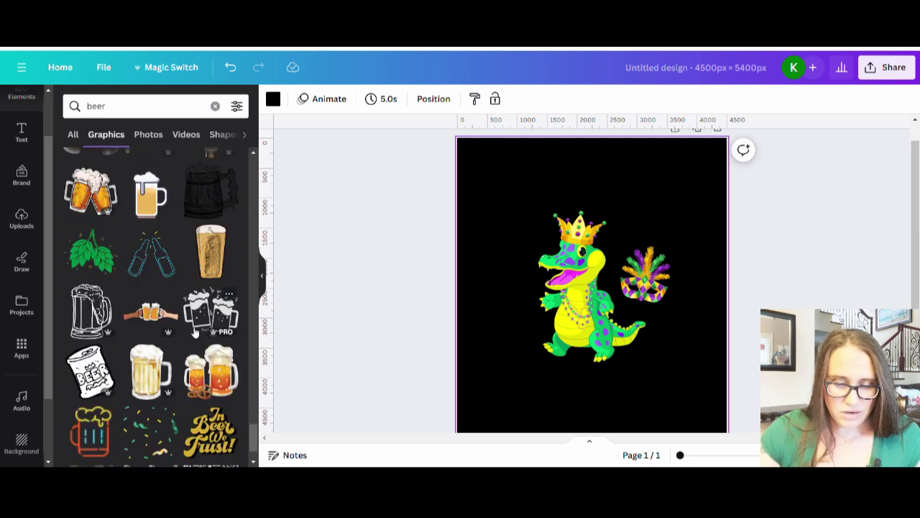
scroll(194, 332, "down", 6)
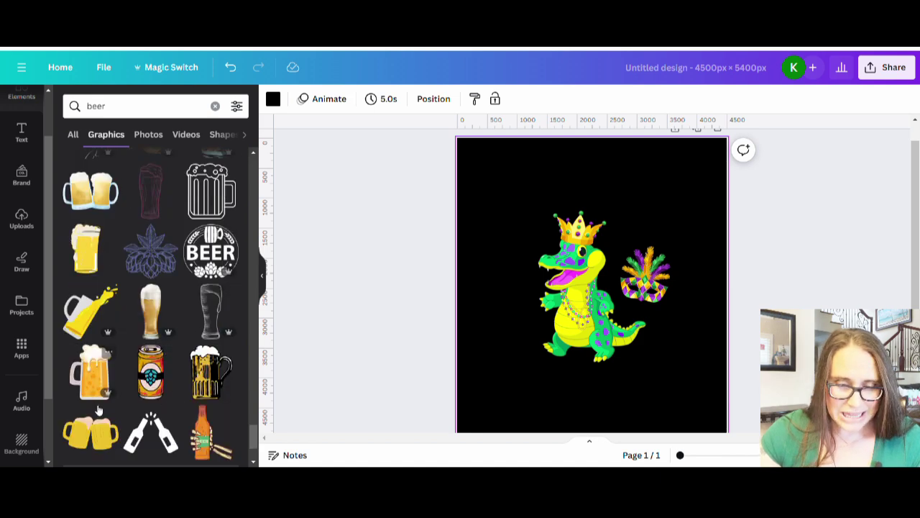
Step: Add the foamy beer glass, shrink it, tilt it slightly and place it in the gator's hand
left_click(85, 262)
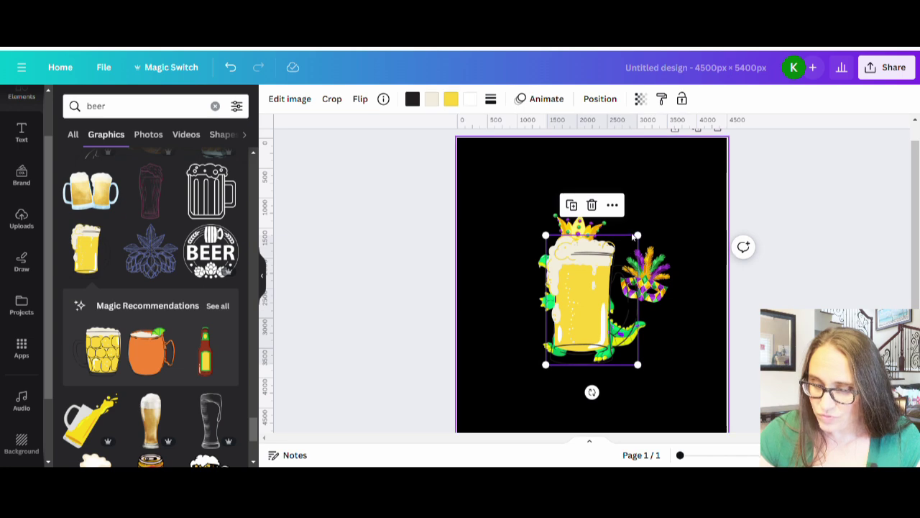
left_click_drag(644, 238, 586, 309)
left_click_drag(575, 357, 552, 323)
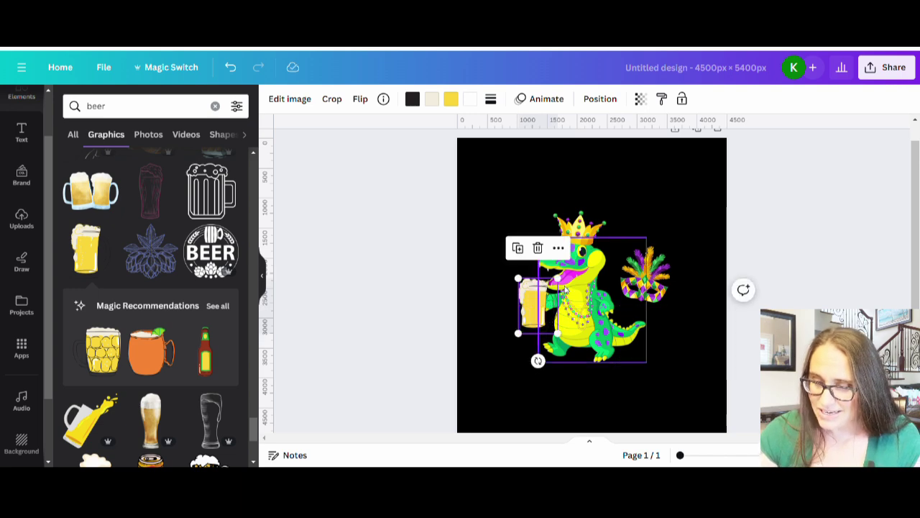
left_click(546, 449)
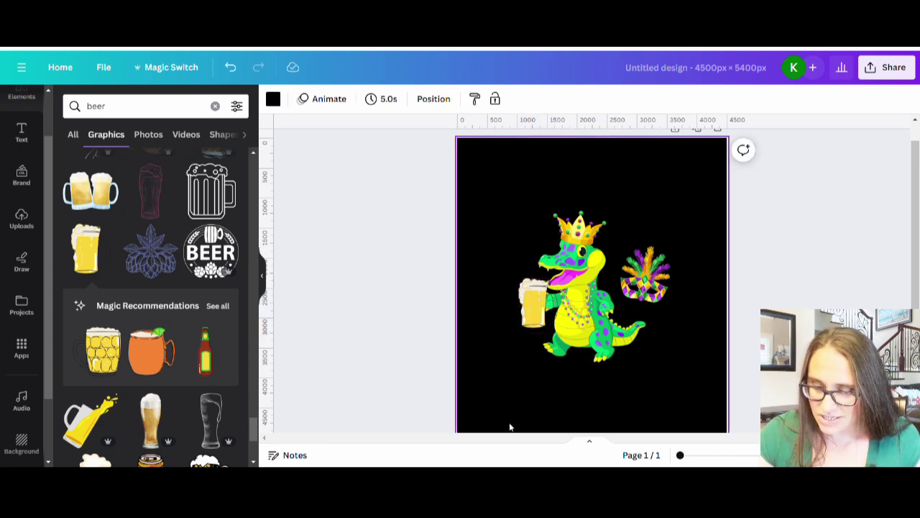
left_click(532, 325)
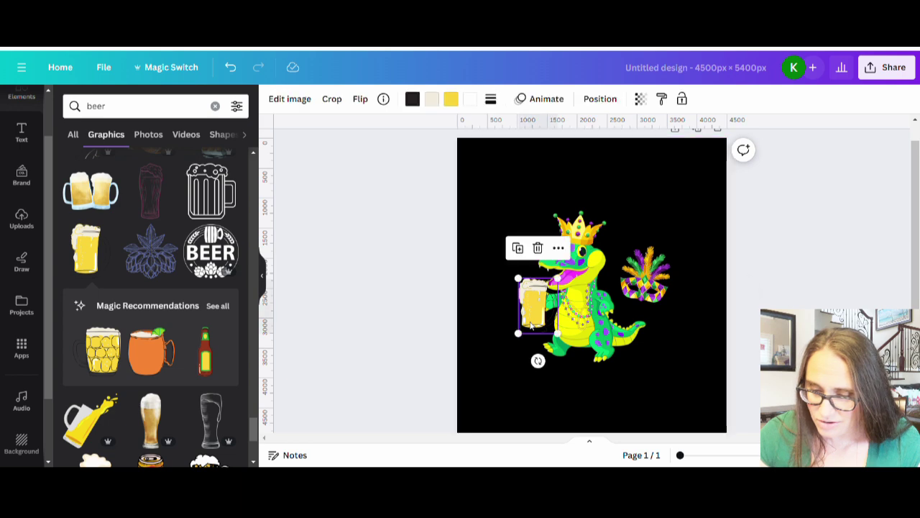
left_click_drag(519, 331, 539, 317)
left_click(497, 333)
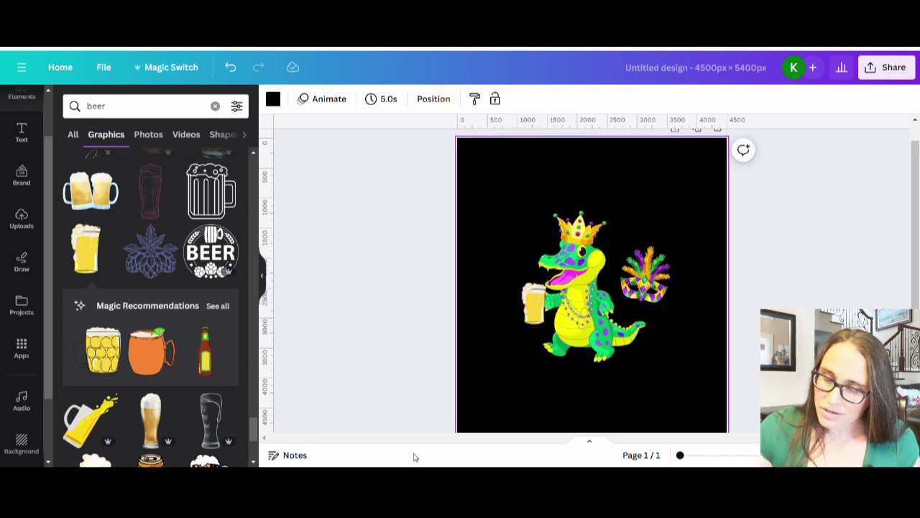
left_click_drag(547, 312, 552, 314)
left_click_drag(532, 350, 530, 355)
left_click_drag(539, 316, 541, 321)
left_click(491, 389)
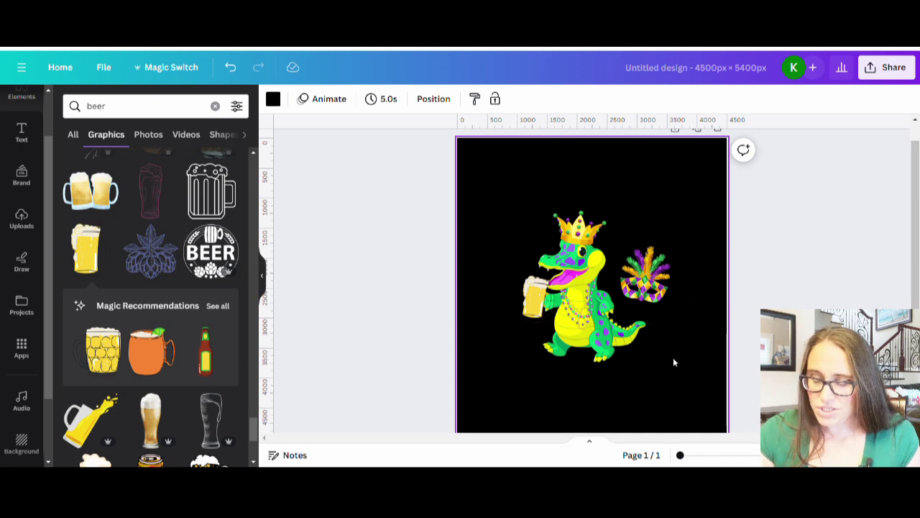
Step: Select the thin line hidden over the gator and move it below the alligator
scroll(673, 361, "up", 1)
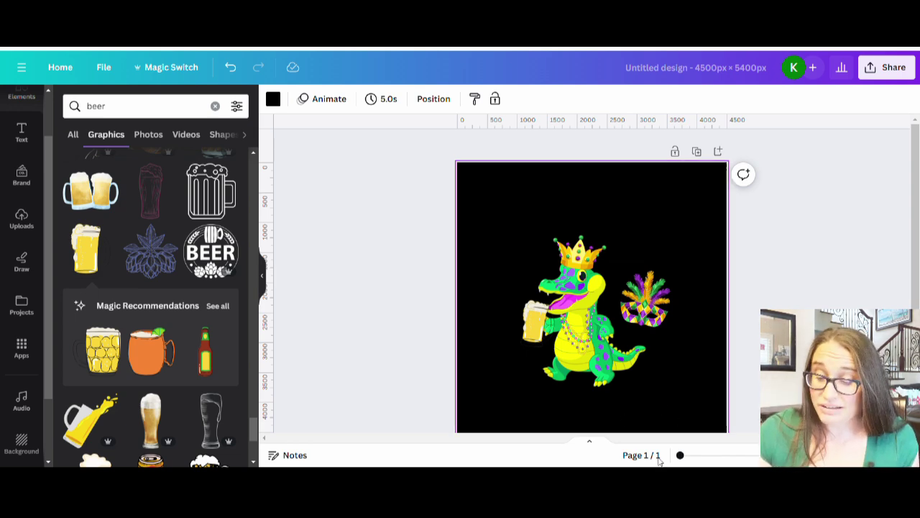
scroll(701, 396, "down", 2)
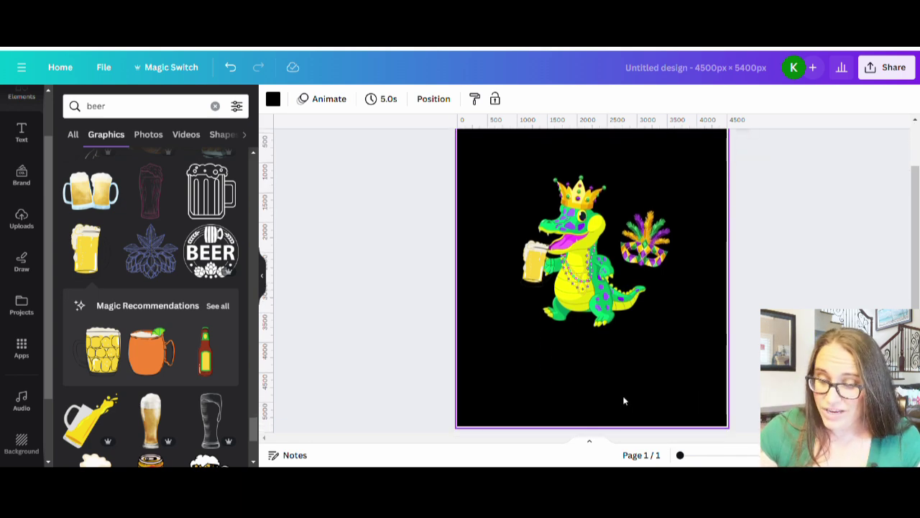
key("Tab")
key("Tab")
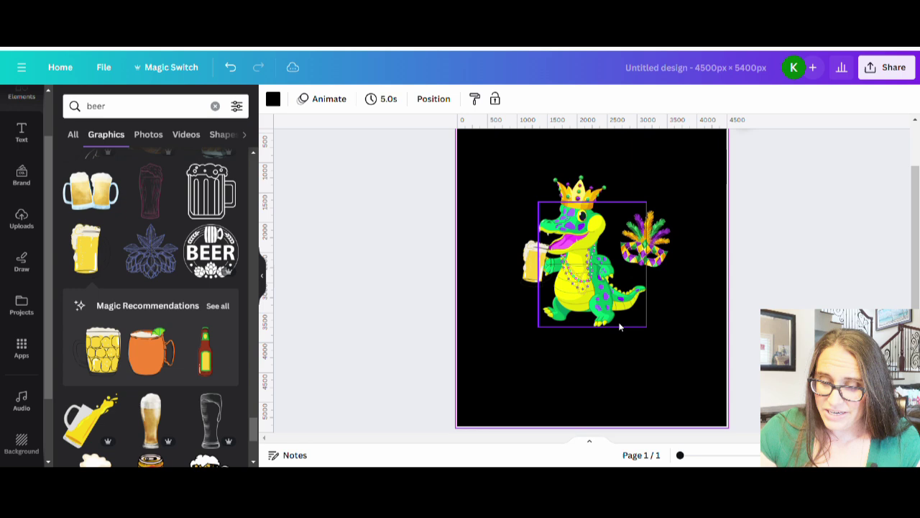
key("Escape")
left_click_drag(584, 267, 588, 405)
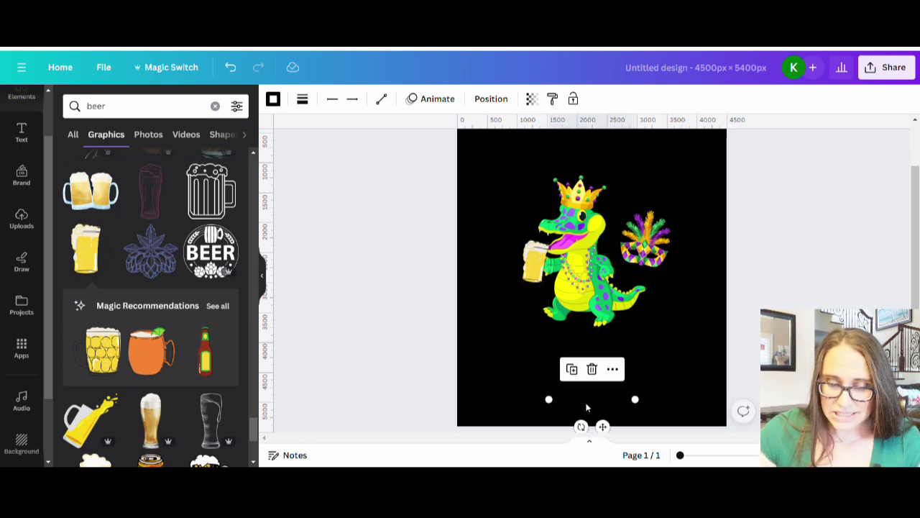
Step: Make the line purple and raise its line weight to 37
left_click(274, 100)
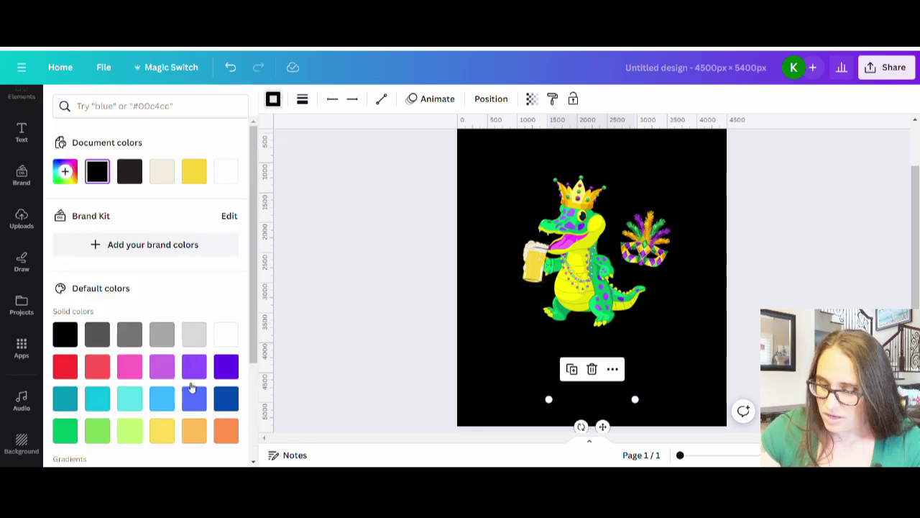
left_click(164, 368)
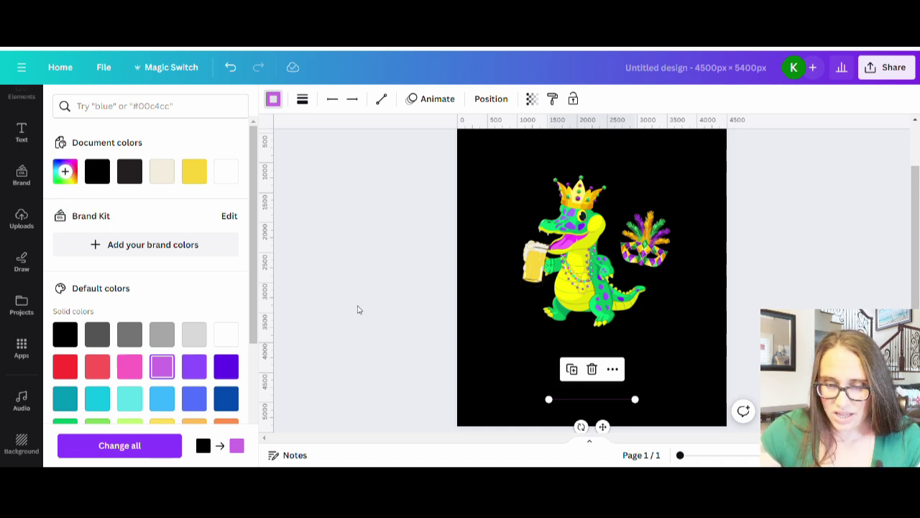
left_click(358, 309)
left_click(302, 99)
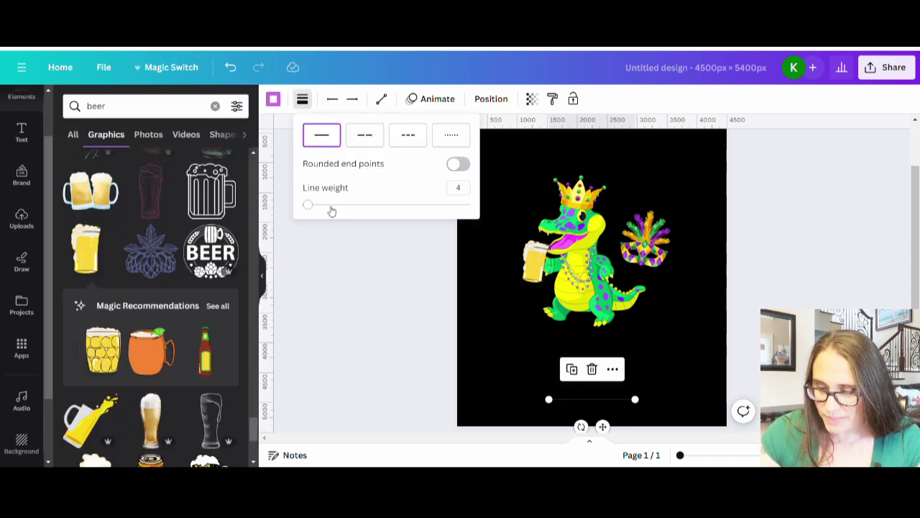
left_click_drag(332, 211, 366, 215)
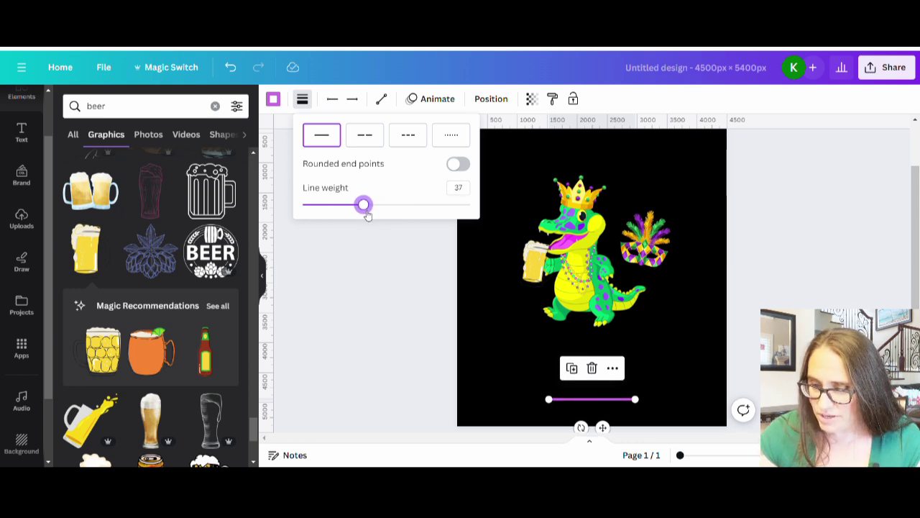
left_click(698, 341)
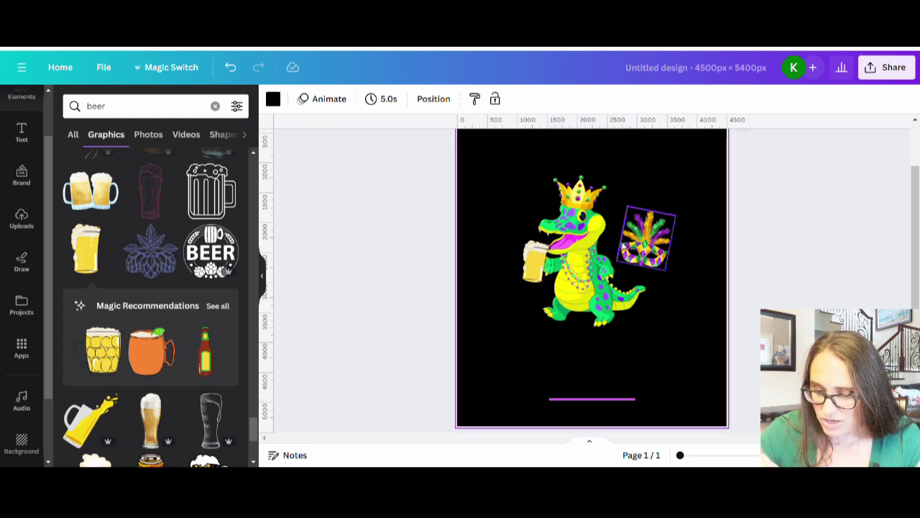
Step: Shorten the purple line and tilt it upward at an angle
left_click(615, 400)
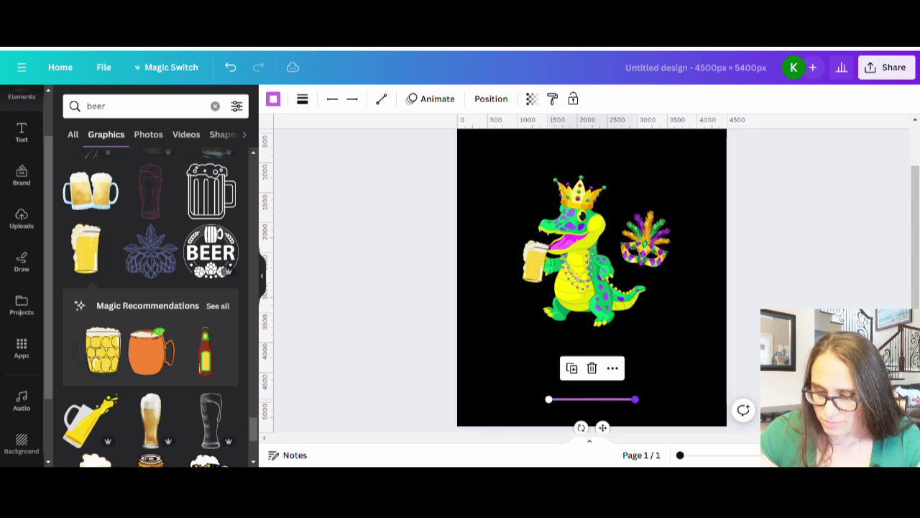
left_click_drag(635, 399, 608, 399)
left_click(601, 406)
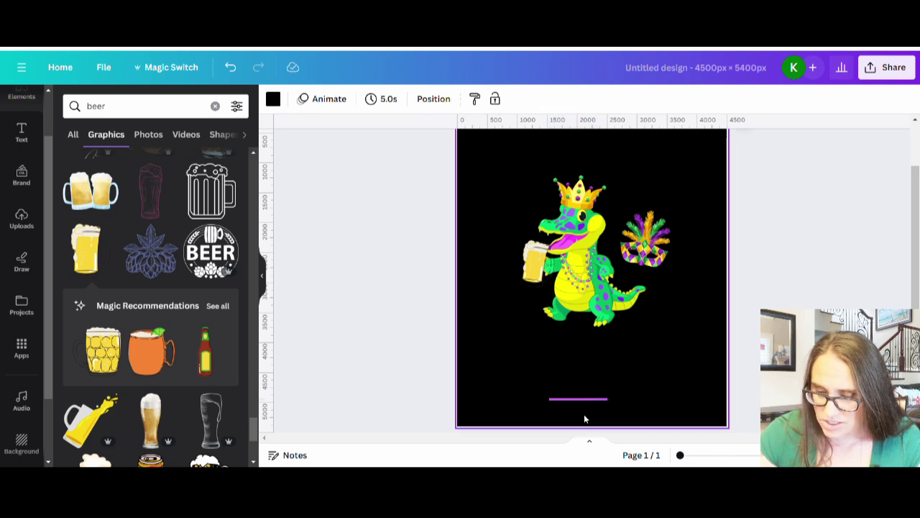
left_click(581, 400)
left_click_drag(567, 427, 594, 427)
left_click_drag(601, 383, 607, 266)
left_click(593, 400)
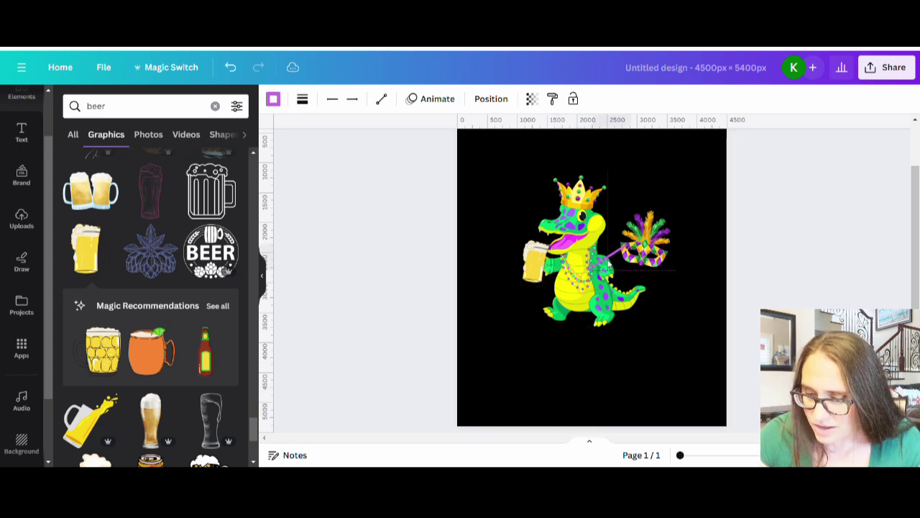
Step: Move the purple stick up so it runs between the gator's hand and the mask
left_click(610, 263)
mouse_move(609, 263)
left_mouse_down()
mouse_move(621, 238)
mouse_move(613, 268)
left_mouse_up()
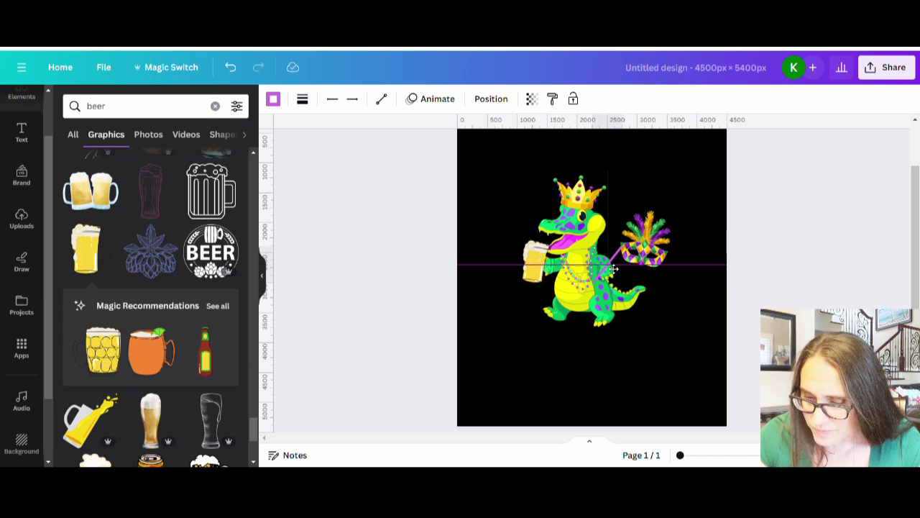
left_click_drag(615, 268, 615, 267)
left_click(637, 336)
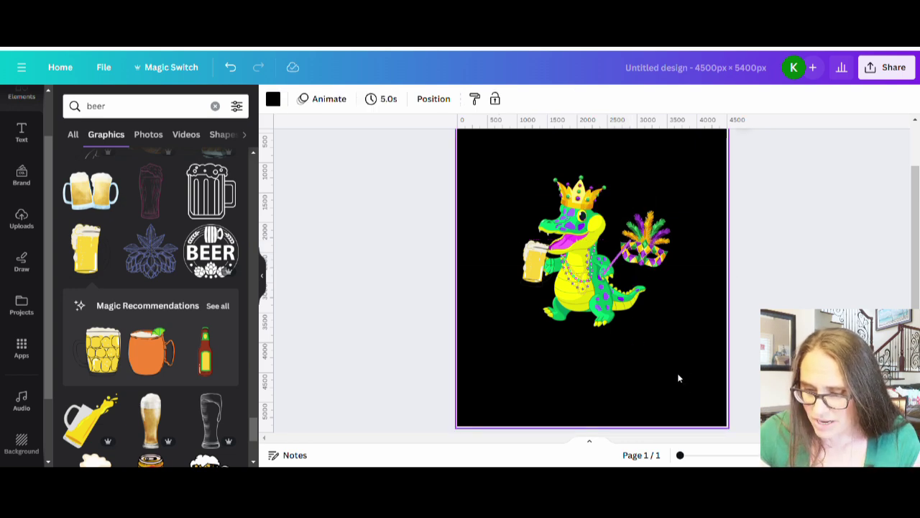
left_click(612, 270)
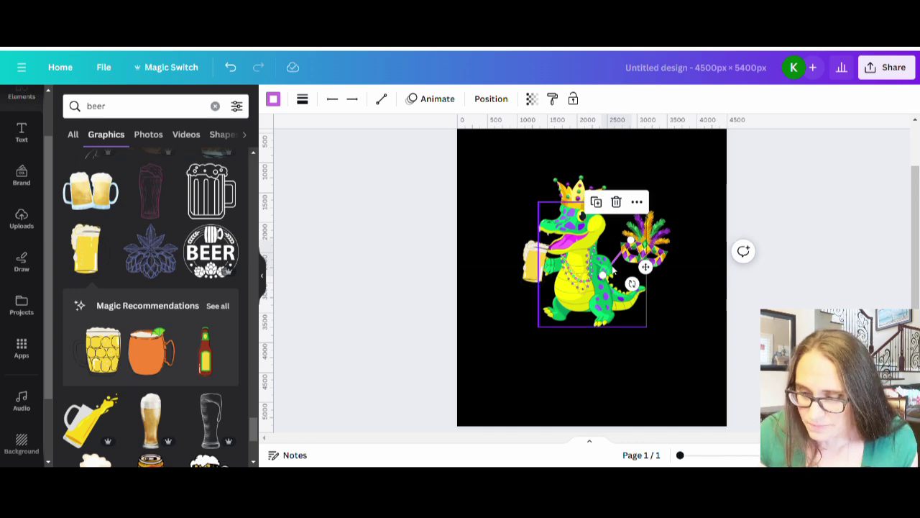
Step: Rotate the mask about 30° clockwise and set it on the purple stick's tip
left_click(688, 319)
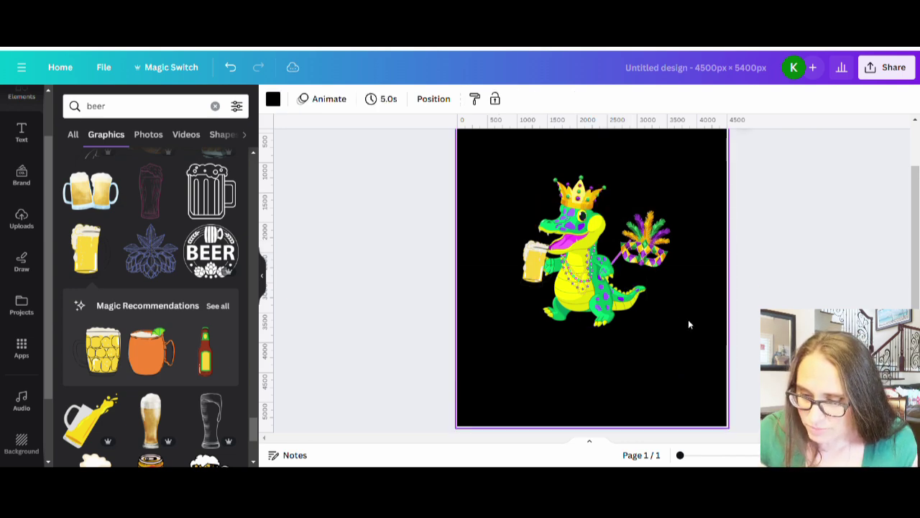
left_click(656, 256)
left_click_drag(661, 254, 667, 256)
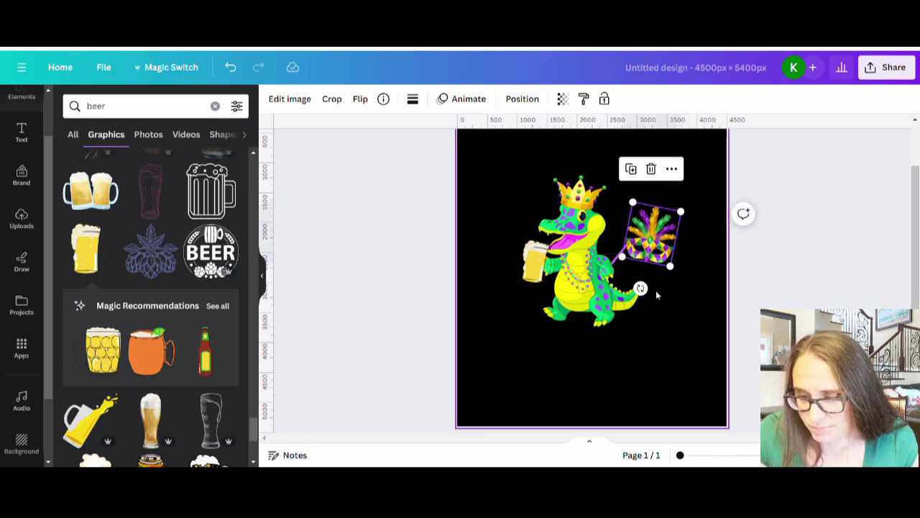
left_click_drag(645, 301, 605, 282)
mouse_move(656, 238)
left_mouse_down()
mouse_move(669, 255)
mouse_move(658, 247)
left_mouse_up()
left_click(668, 383)
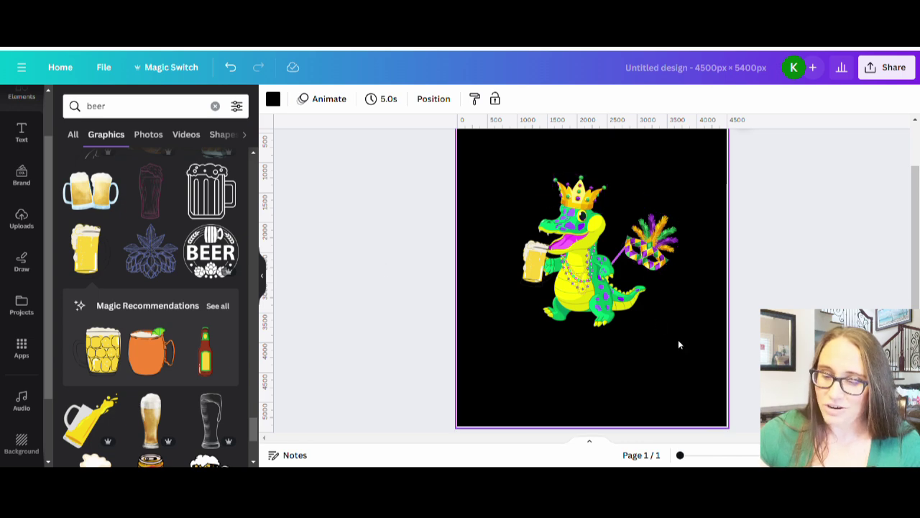
Step: Group the gator, crown, beer mug and mask, then enlarge and centre the group on the page
left_click_drag(681, 342, 501, 178)
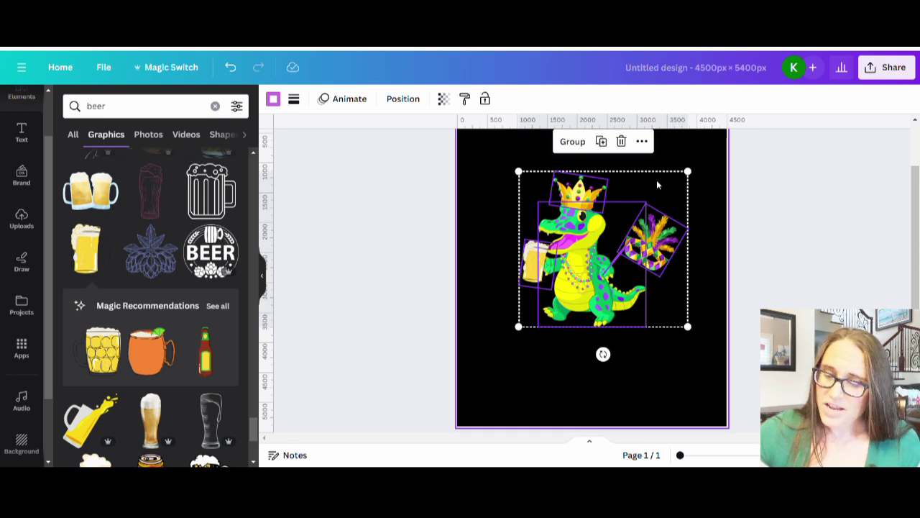
left_click(585, 142)
left_click_drag(617, 277, 586, 265)
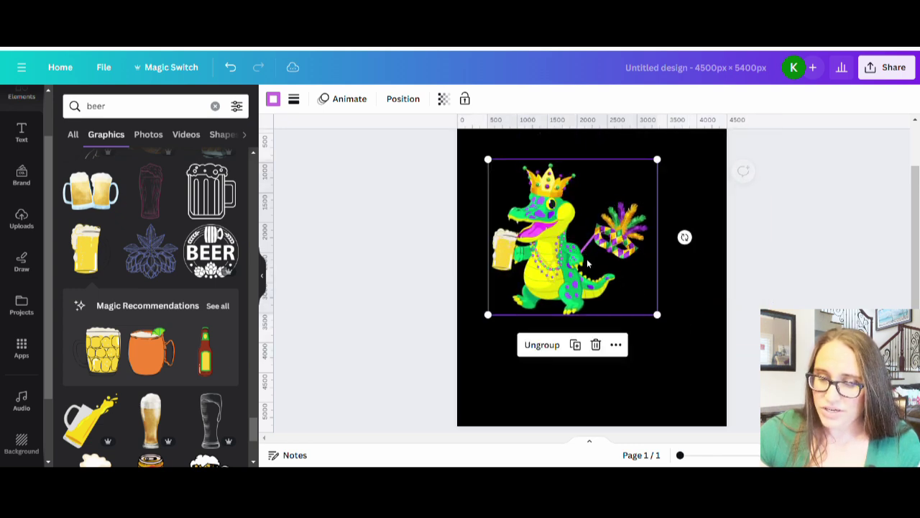
left_click_drag(658, 316, 718, 371)
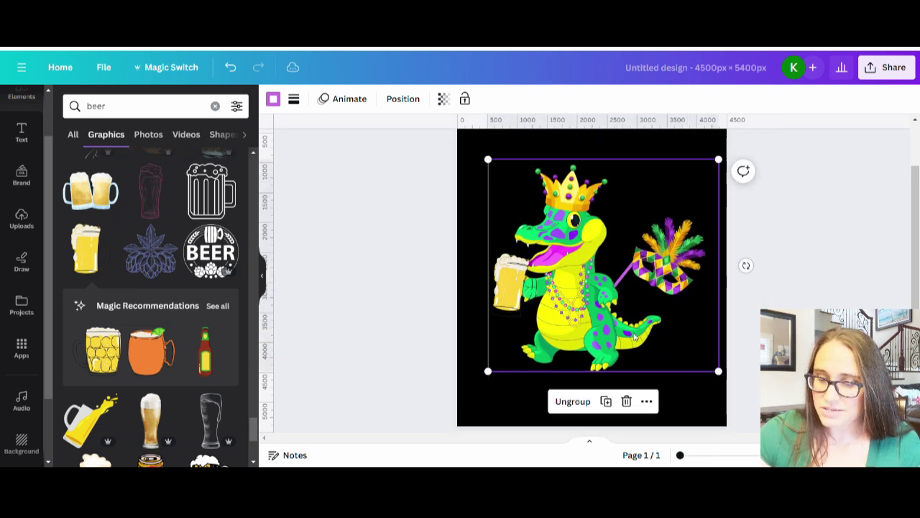
left_click_drag(633, 335, 625, 315)
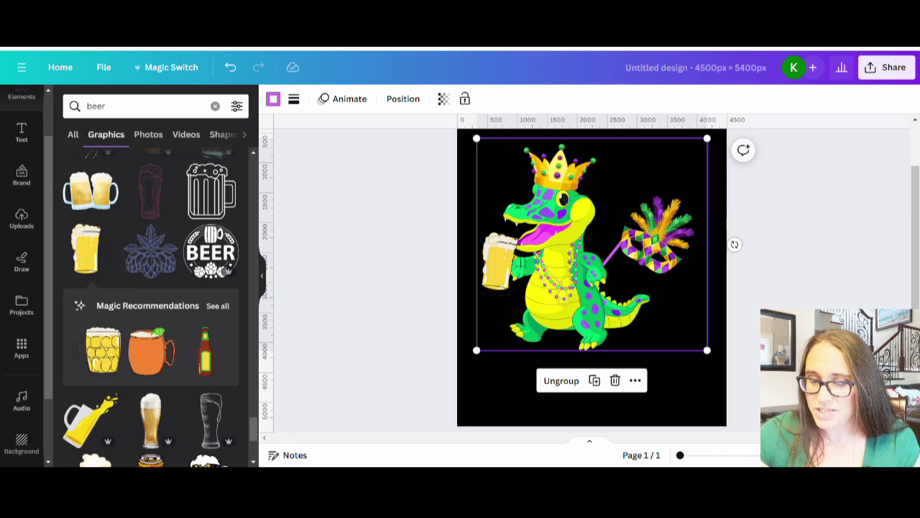
Step: Nudge the gator image slightly right, drag the artwork a little lower, then select the black page
left_click(634, 325)
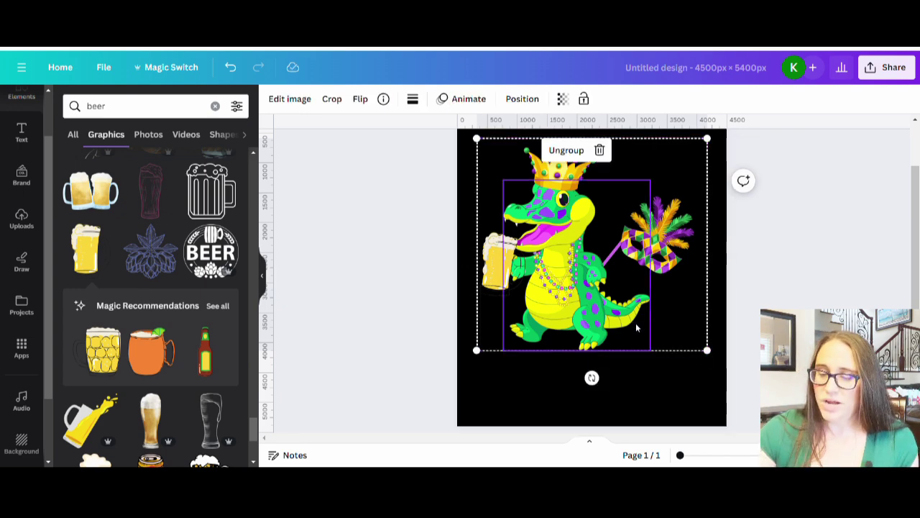
left_click_drag(635, 323, 643, 323)
key("Escape")
scroll(592, 280, "up", 1)
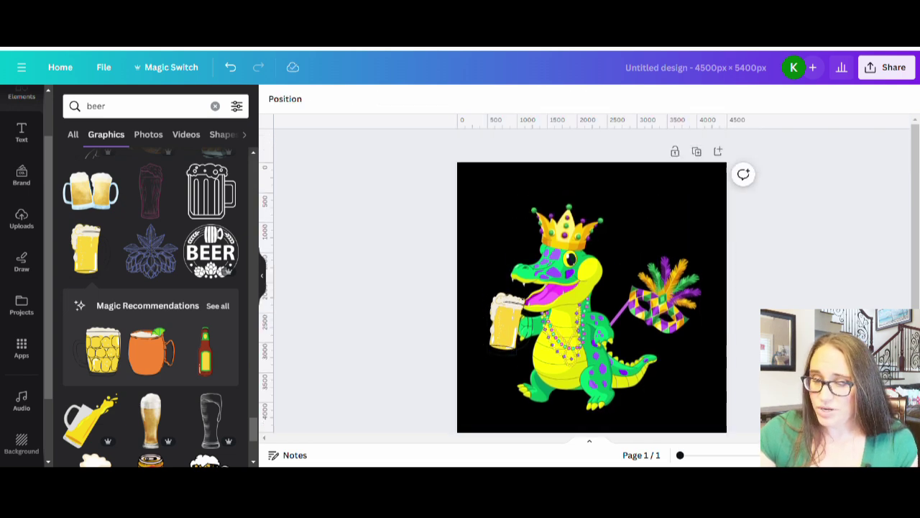
scroll(605, 338, "down", 2)
scroll(605, 338, "up", 2)
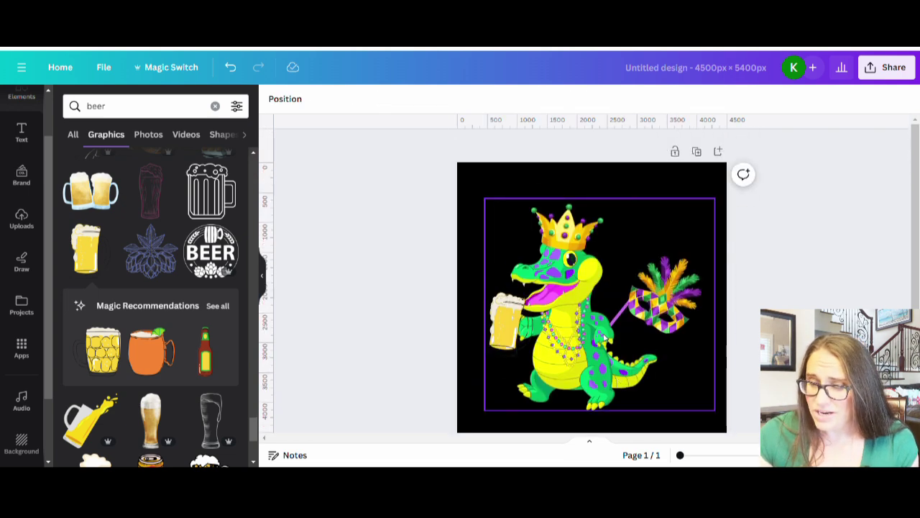
left_click_drag(606, 339, 608, 359)
left_click(826, 278)
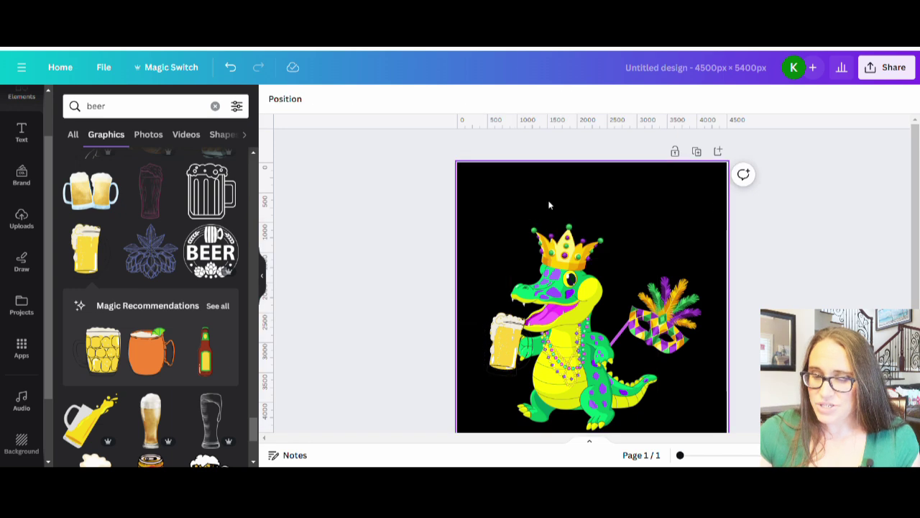
scroll(788, 263, "down", 1)
scroll(789, 263, "up", 1)
left_click(678, 216)
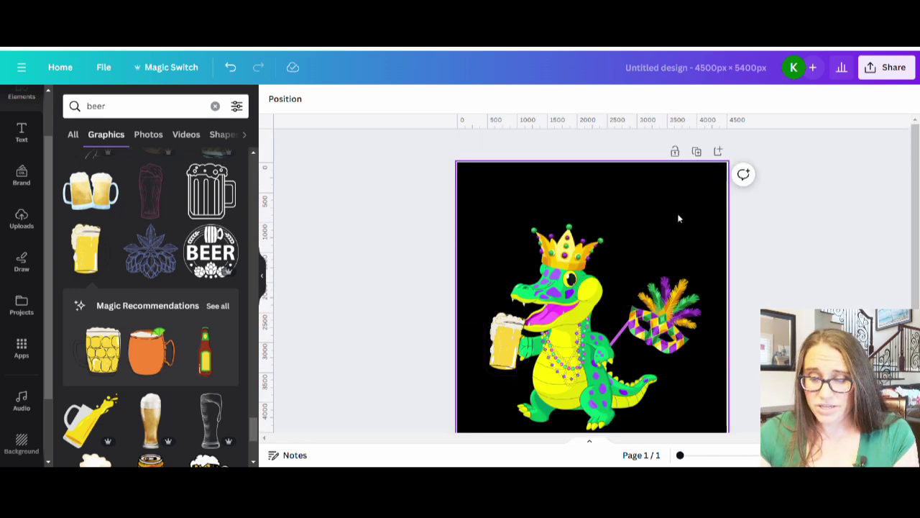
Step: Add a widened yellow text box at the top of the page reading 'SHUT UP LIVER'
key("t")
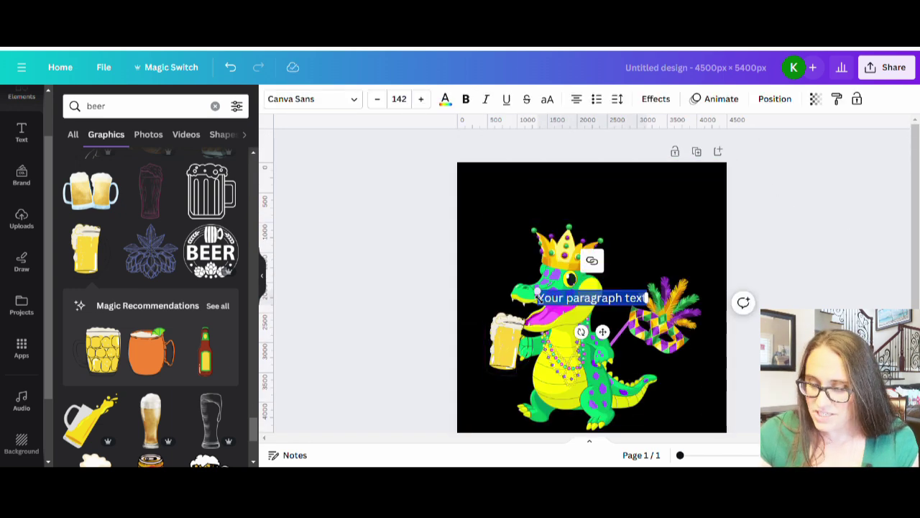
left_click_drag(532, 287, 438, 279)
key("Escape")
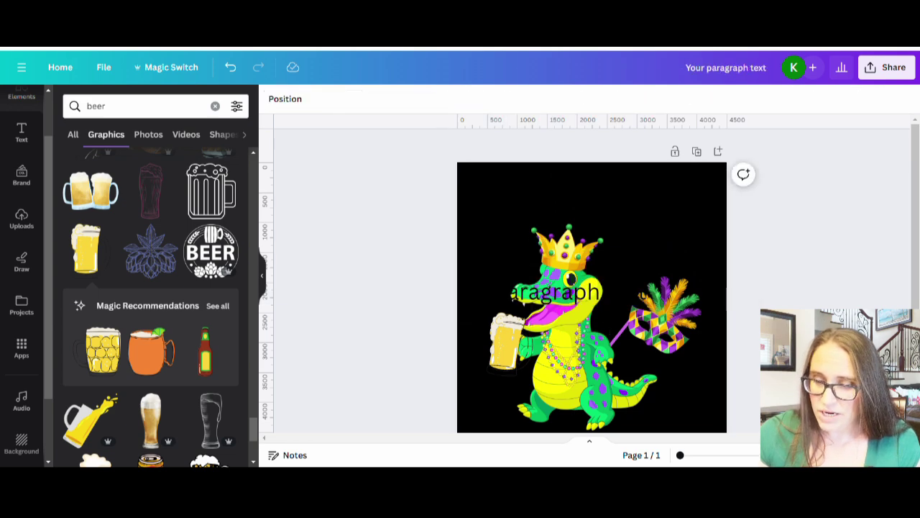
left_click_drag(565, 293, 610, 199)
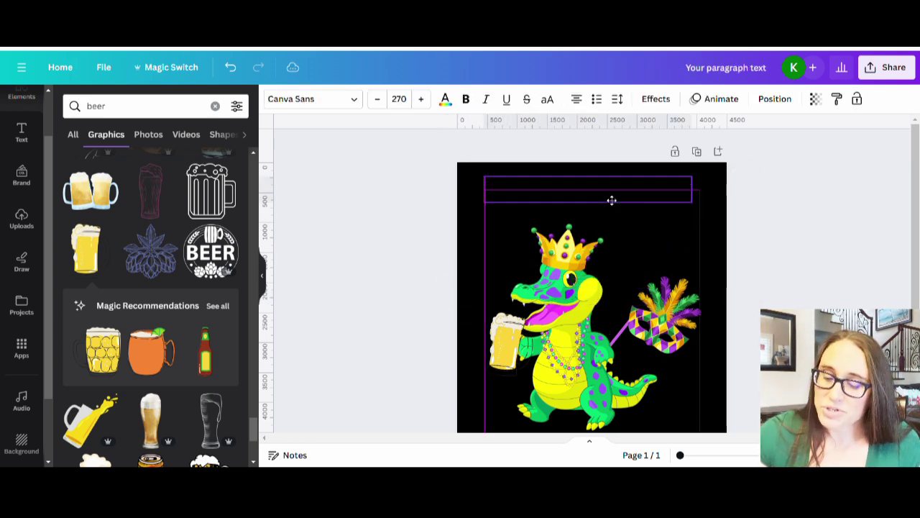
left_click(445, 99)
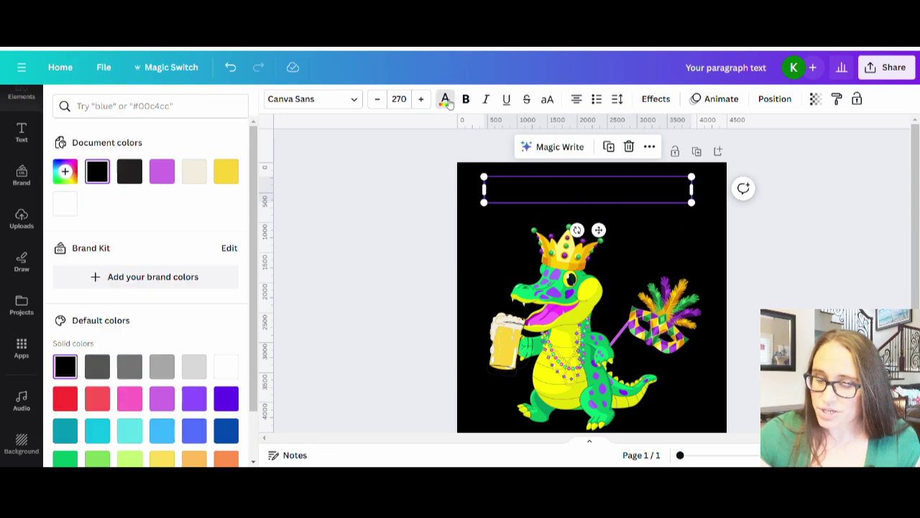
left_click(227, 172)
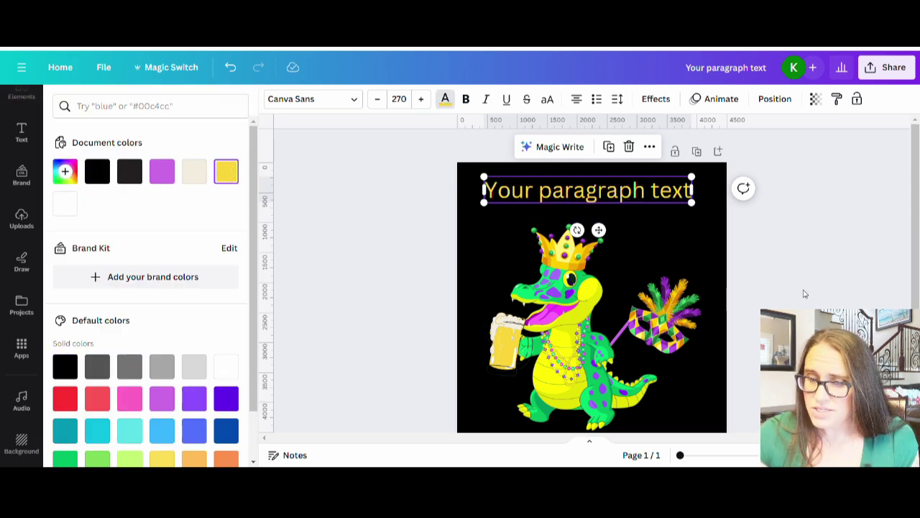
key("Escape")
left_click(611, 196)
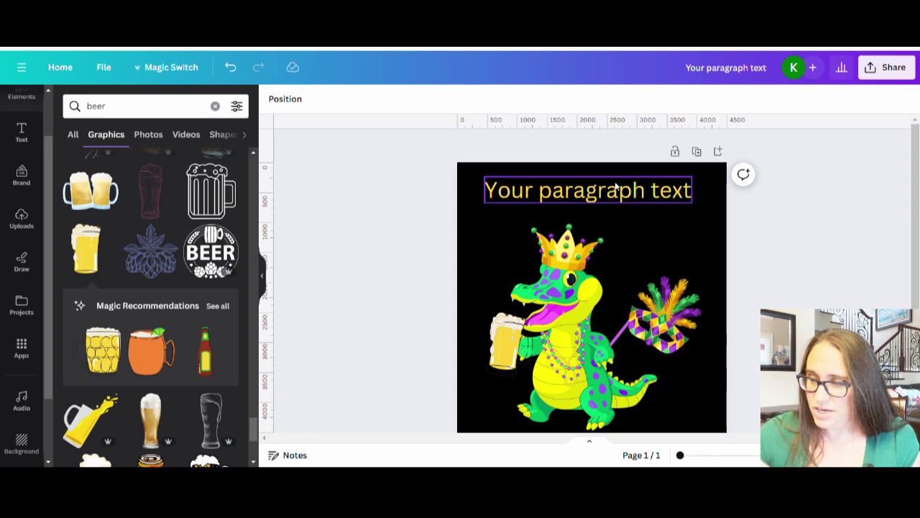
double_click(677, 192)
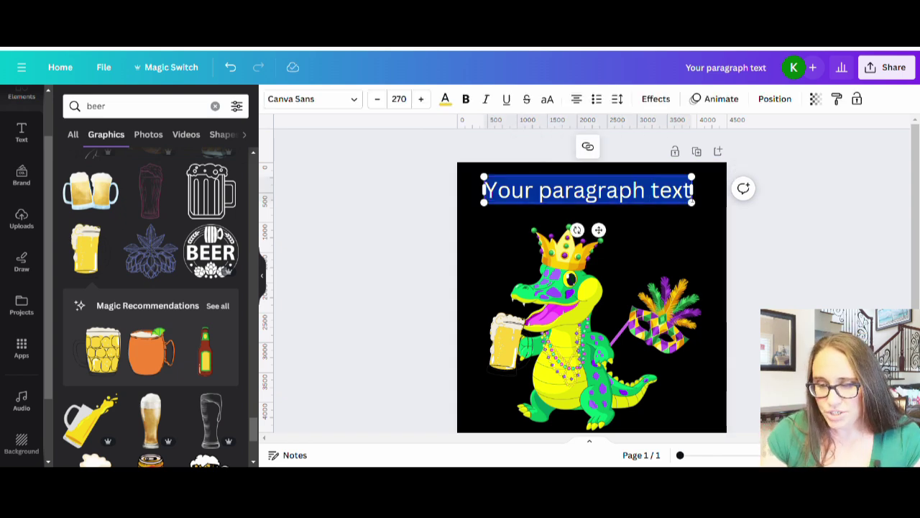
type("SHU")
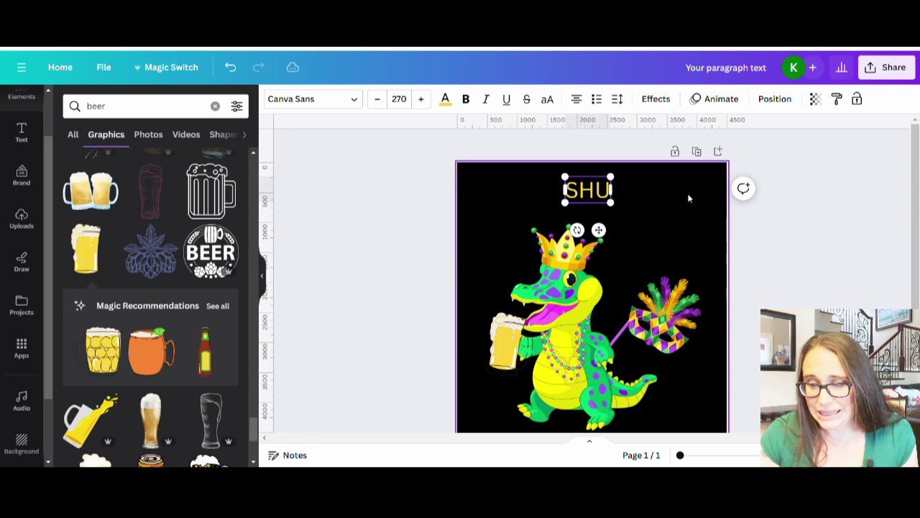
type("T UP LIVER")
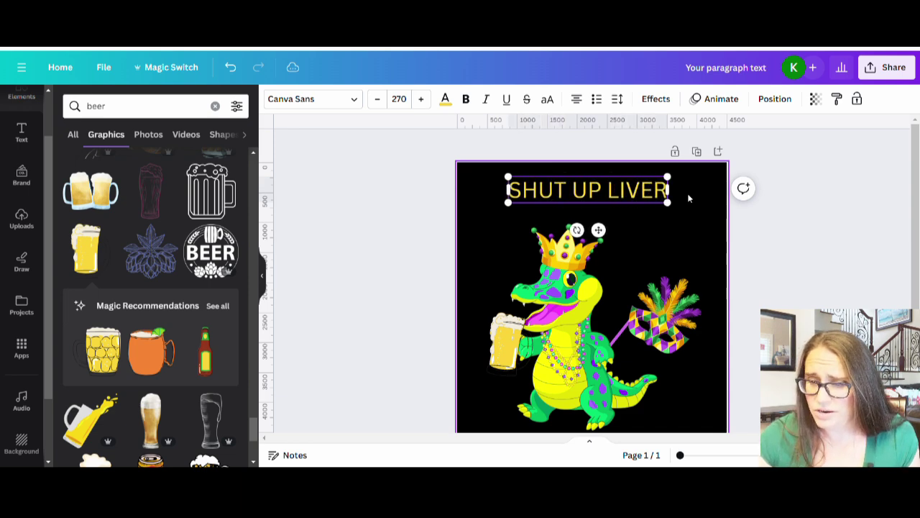
Step: Place a copy of the headline below the gator and change its text to 'IT'S MARDI GRAS'
left_click(820, 212)
scroll(822, 214, "down", 2)
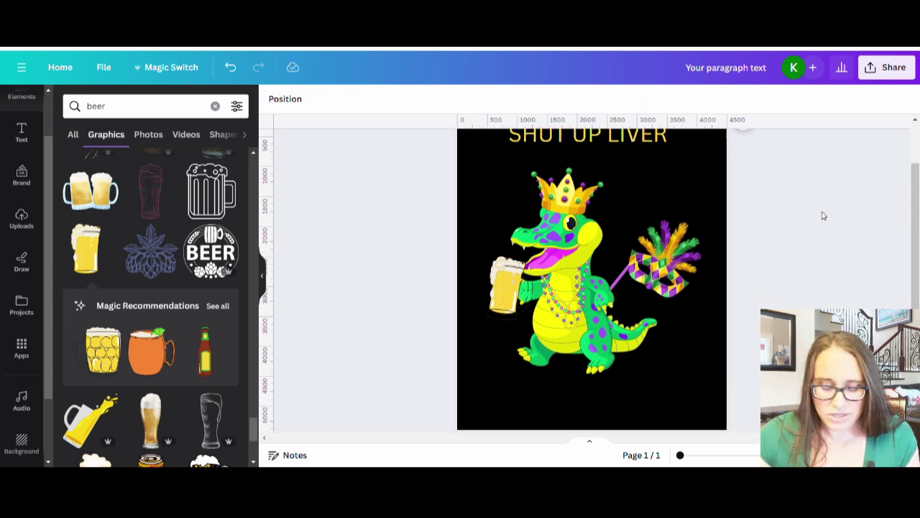
left_click(646, 141)
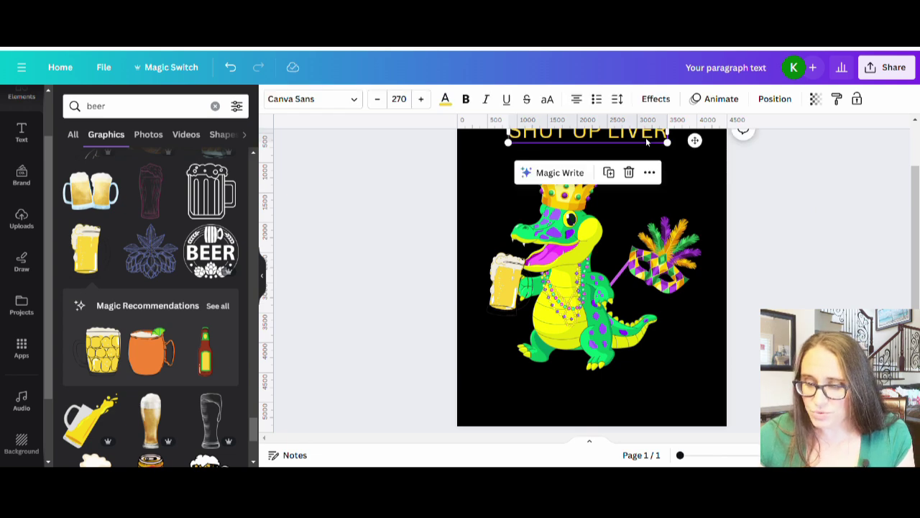
left_click_drag(611, 120, 635, 361)
left_click(803, 266)
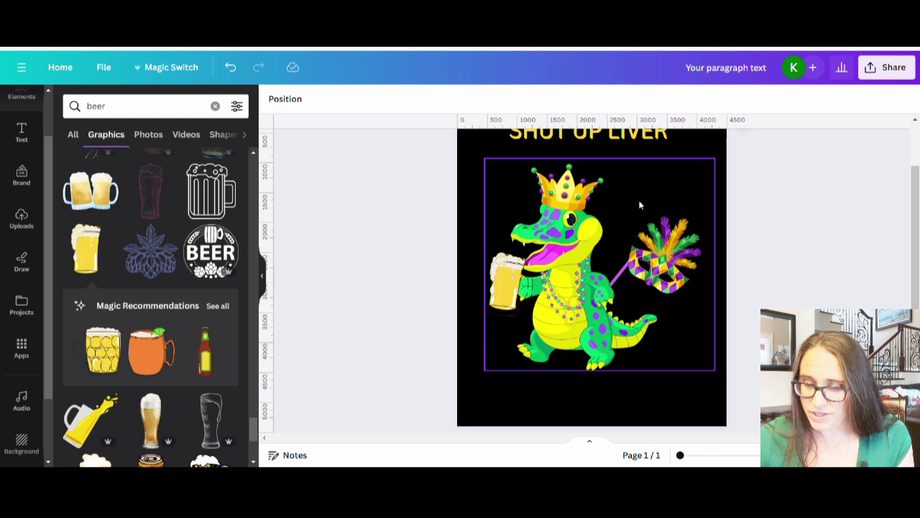
left_click_drag(626, 143, 626, 411)
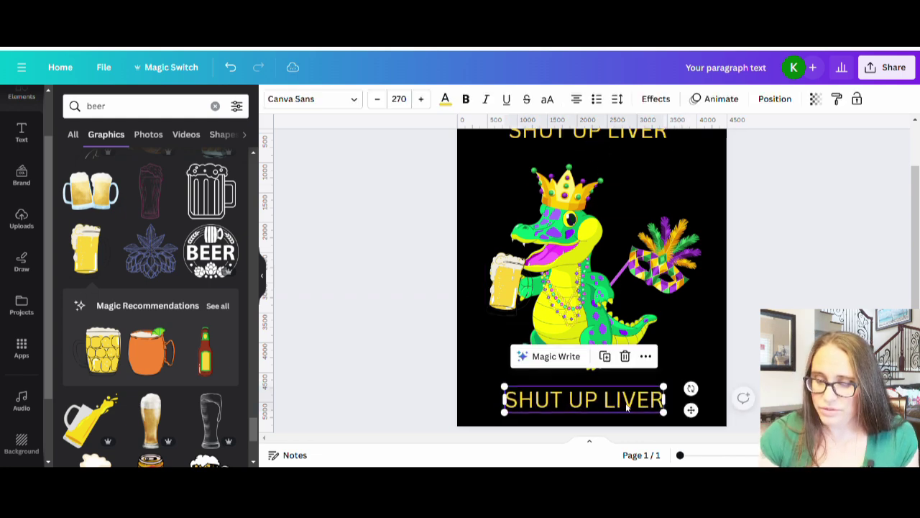
double_click(626, 402)
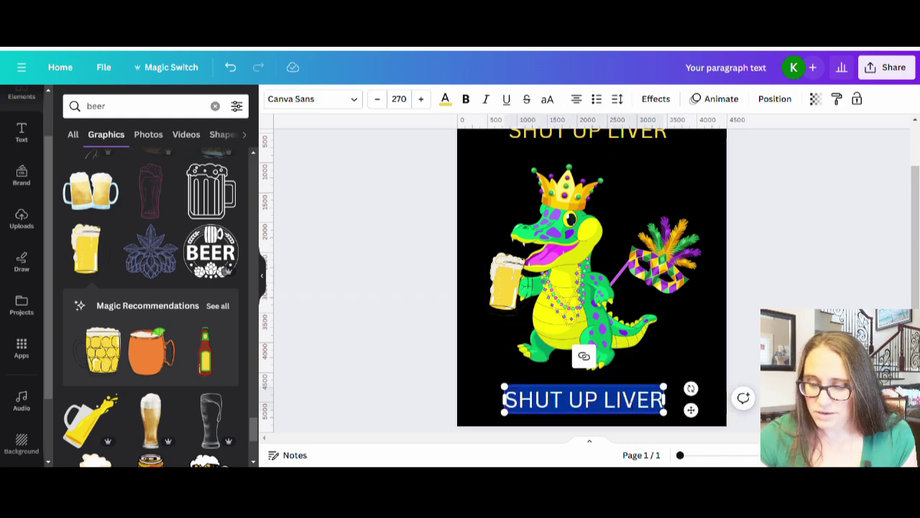
type("IT'S MAR")
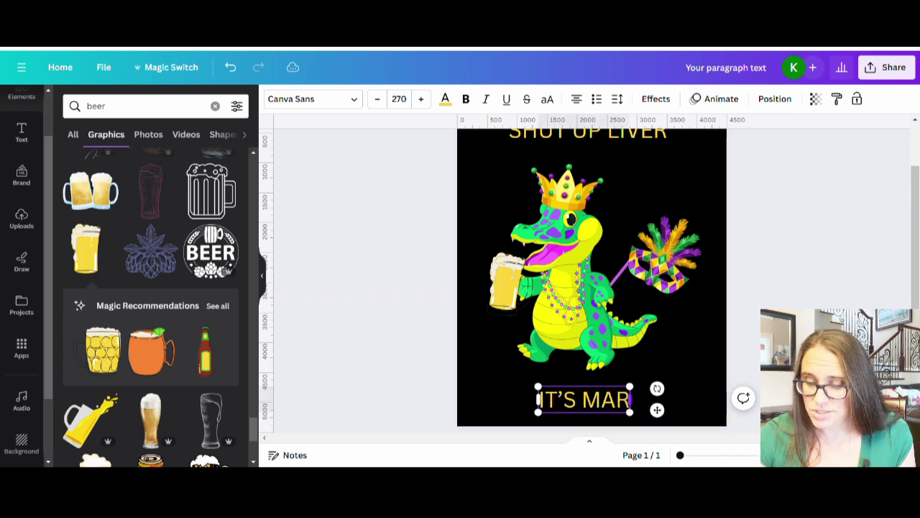
type("DI GRAS")
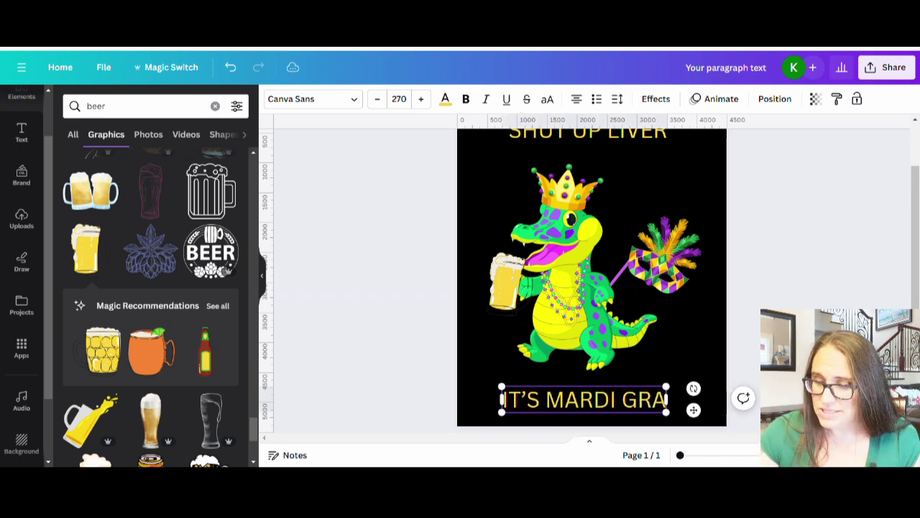
left_click(781, 299)
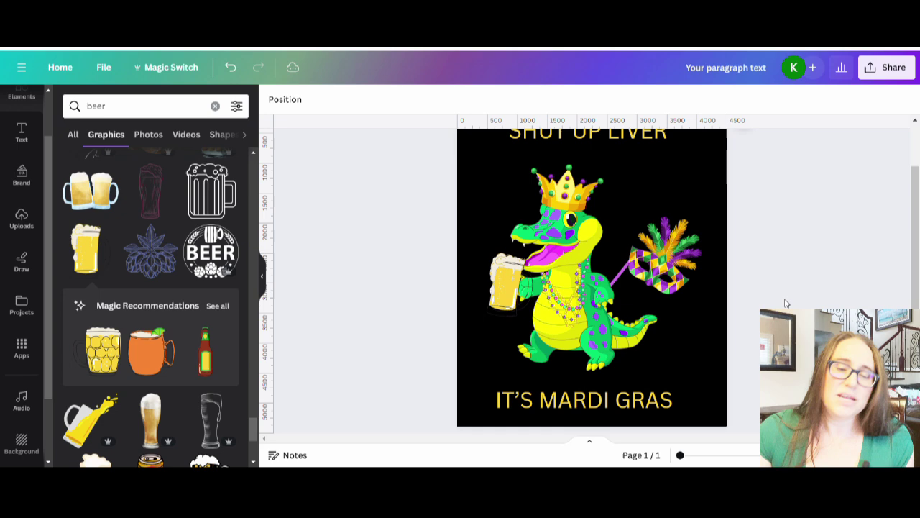
scroll(750, 253, "up", 2)
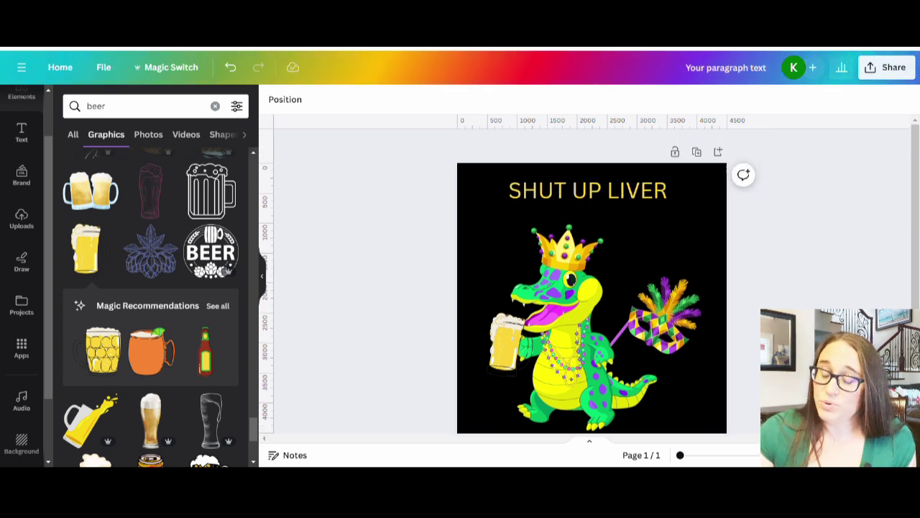
Step: Change the SHUT UP LIVER headline's font to Crushed
left_click(633, 192)
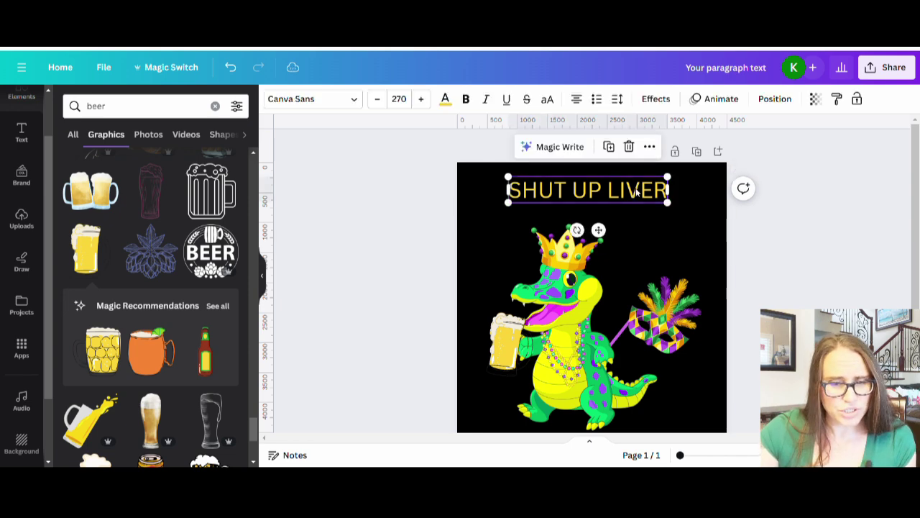
left_click(333, 101)
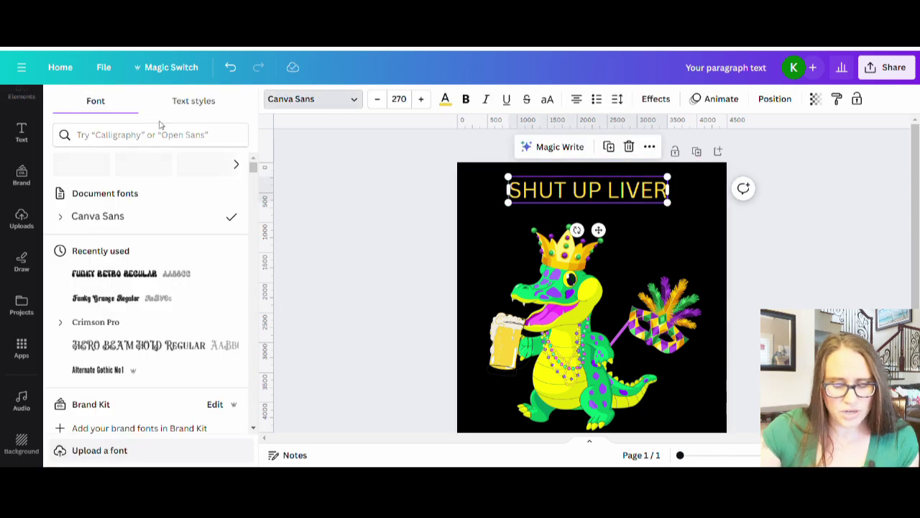
left_click(163, 146)
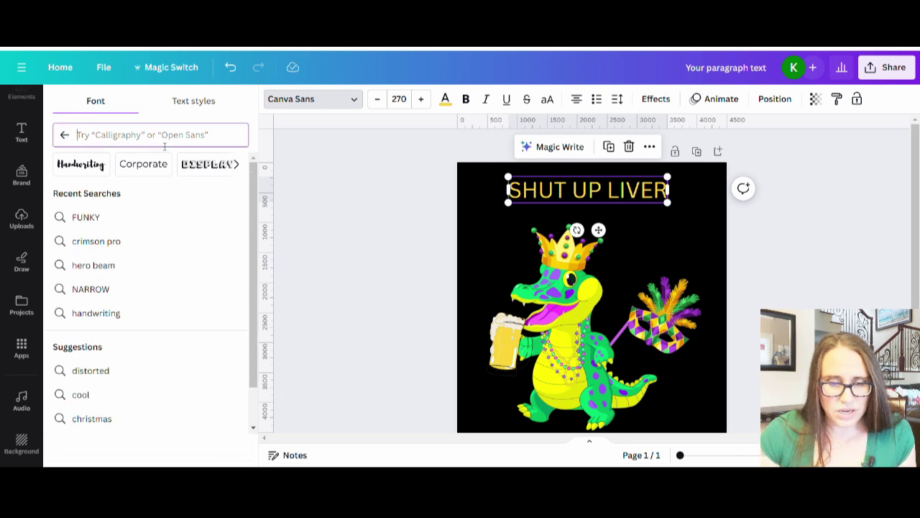
type("CRUSHED")
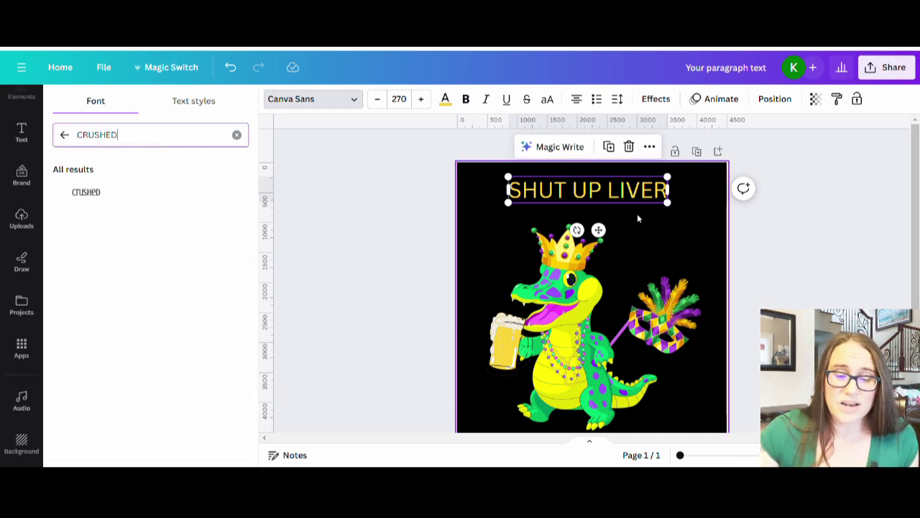
left_click(88, 194)
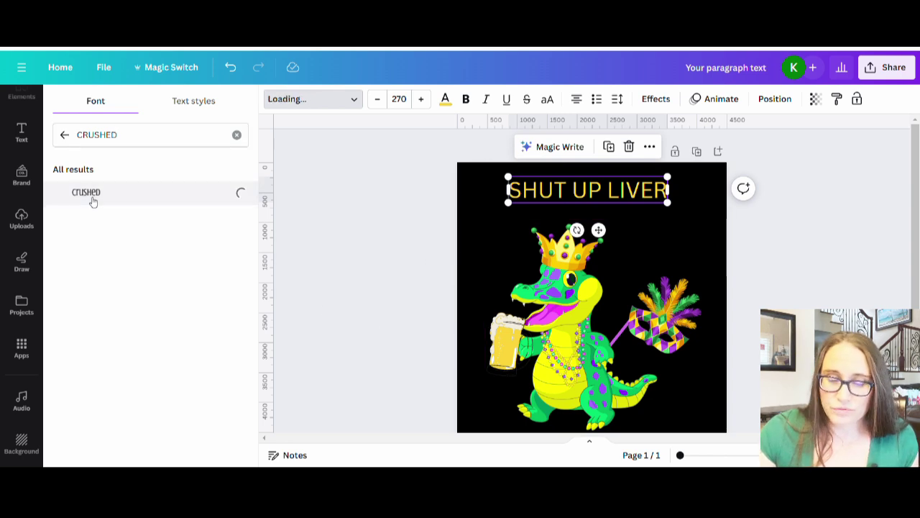
left_click(385, 212)
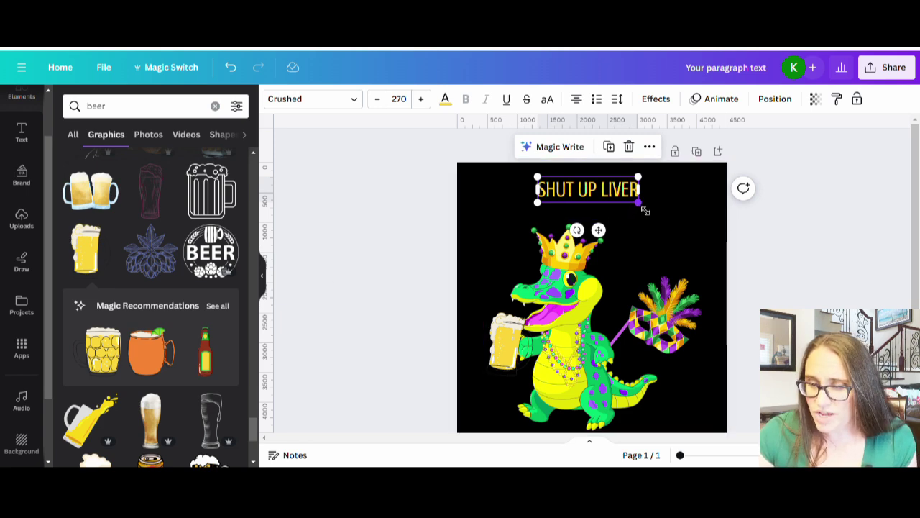
Step: Enlarge the headline to span the page width and centre it near the top
left_click_drag(645, 210, 733, 283)
left_click(803, 279)
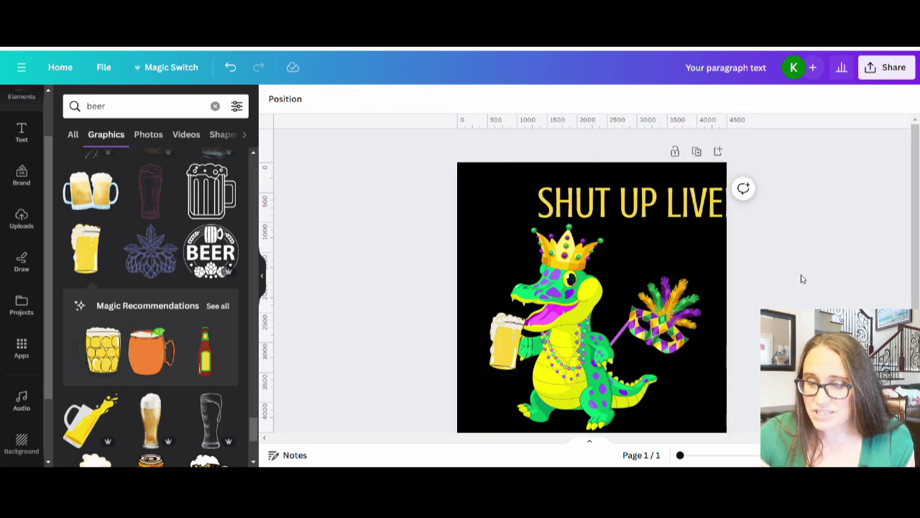
left_click_drag(686, 225, 595, 210)
left_click_drag(685, 233, 717, 244)
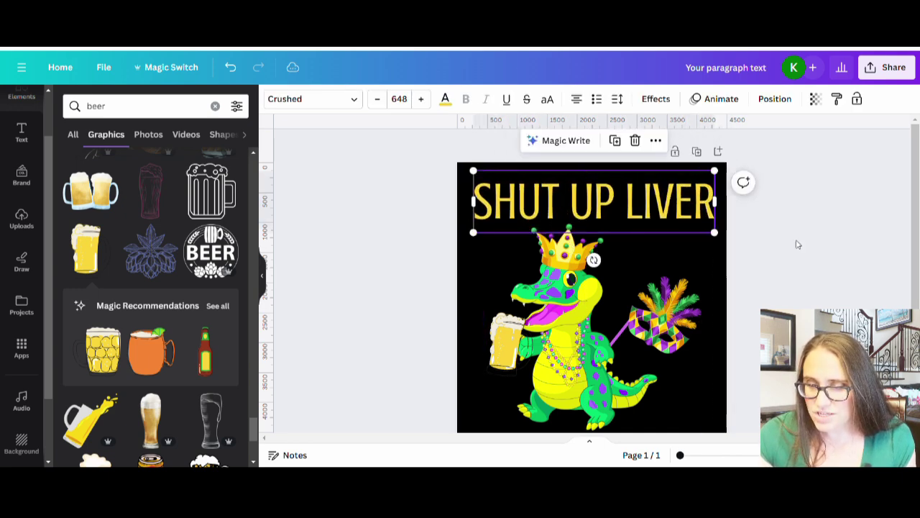
left_click(797, 242)
left_click_drag(661, 225, 646, 211)
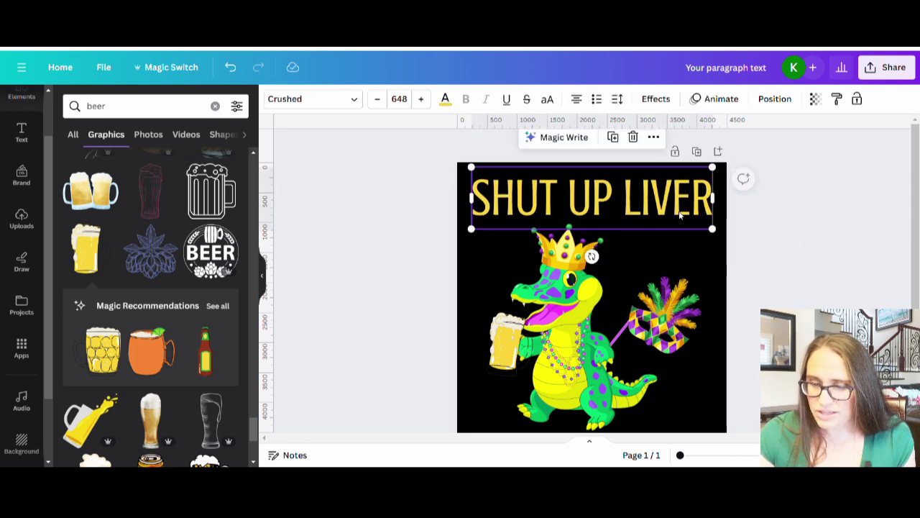
left_click(786, 259)
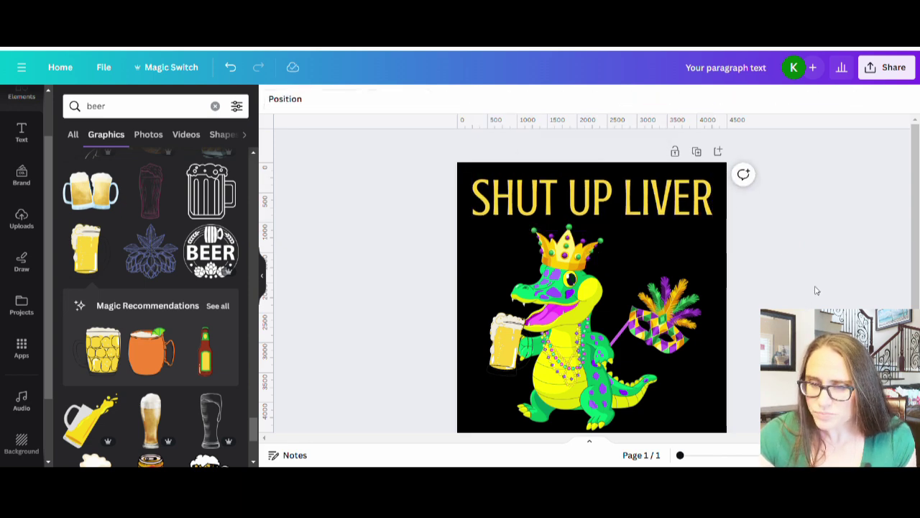
Step: Apply the Curve text effect to the headline with a curve amount of 45
left_click(666, 206)
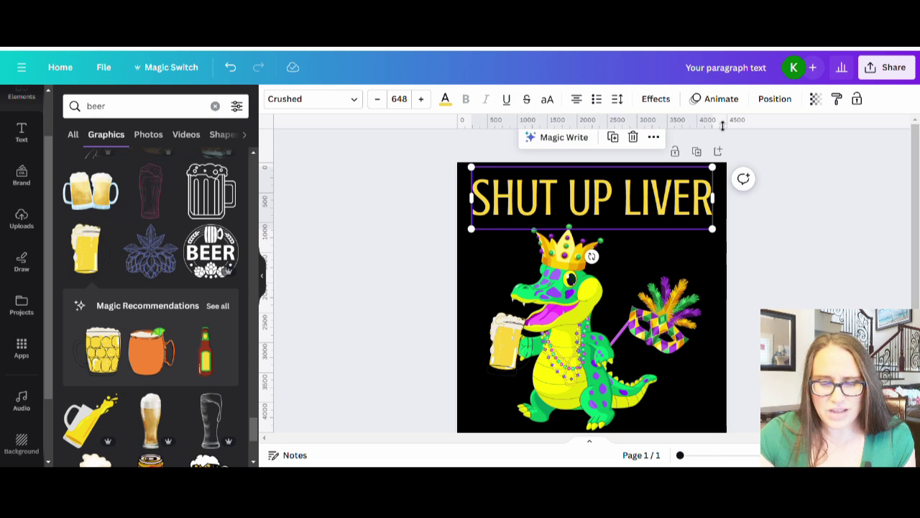
left_click(656, 99)
scroll(200, 352, "down", 3)
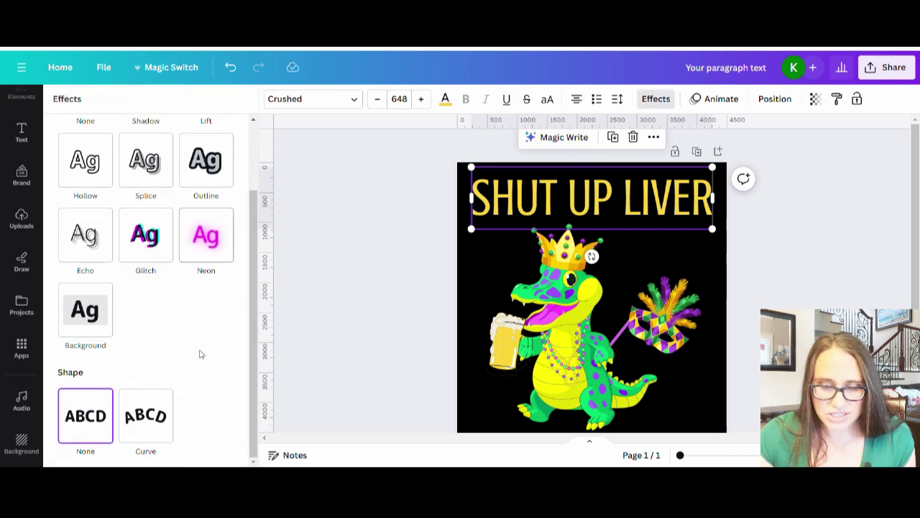
left_click(142, 437)
left_click_drag(189, 449, 186, 449)
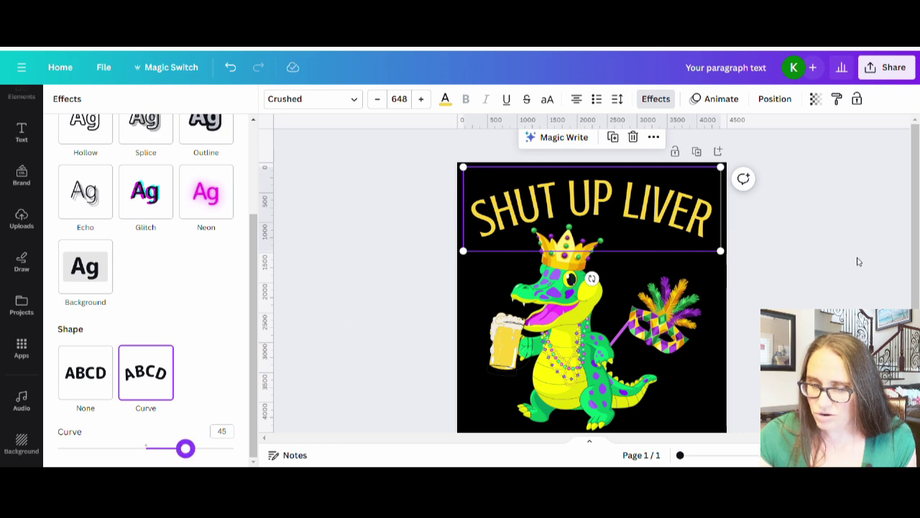
left_click(858, 262)
left_click(690, 227)
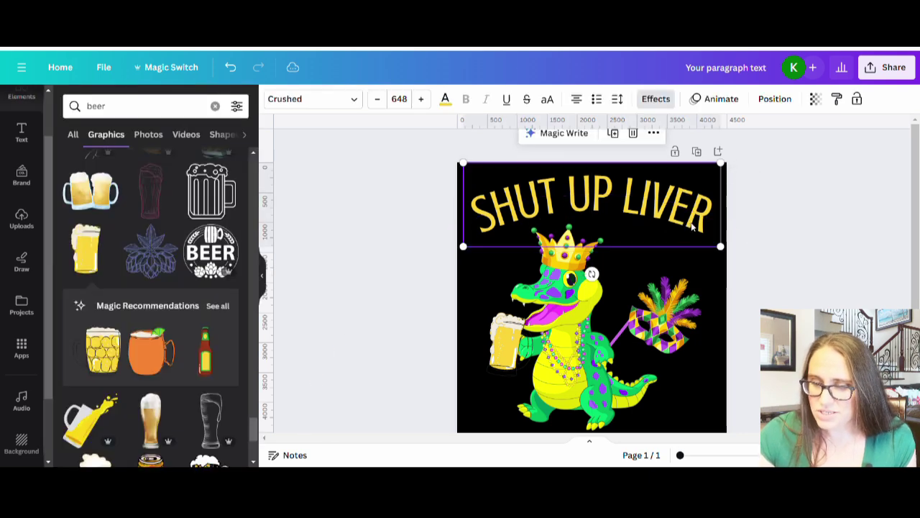
left_click(785, 281)
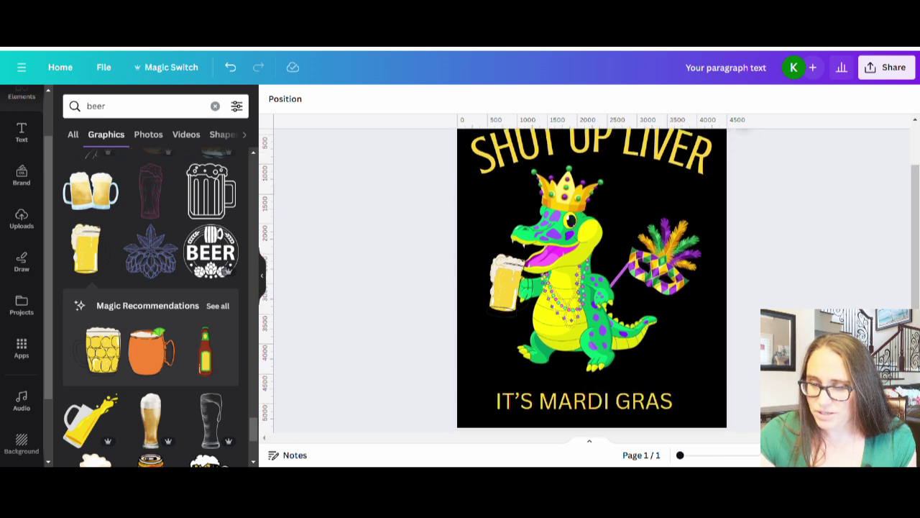
Step: Flip the gator group horizontally, then undo the flip so it keeps facing left
left_click(561, 307)
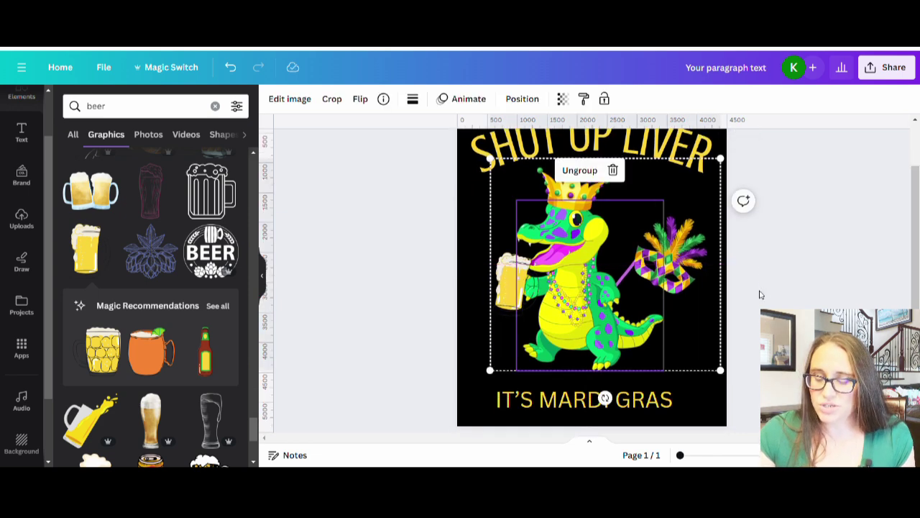
left_click(828, 303)
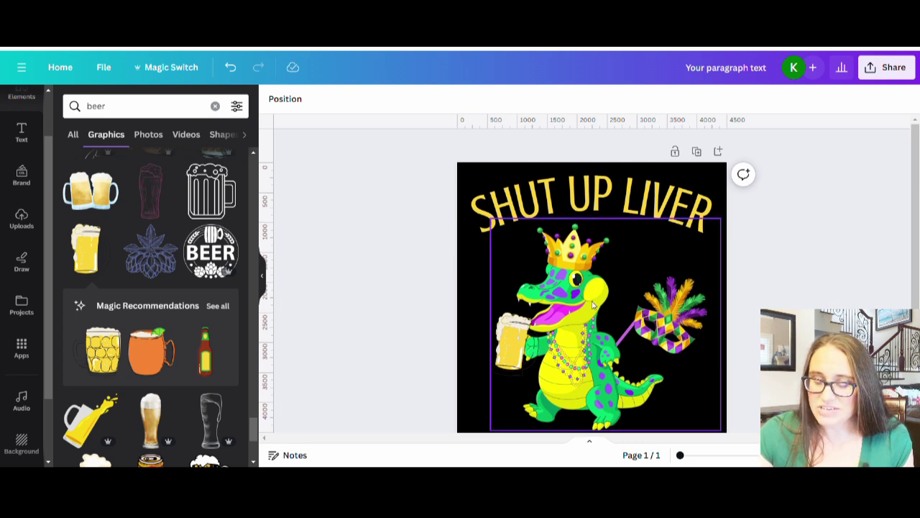
left_click(568, 337)
left_click(360, 102)
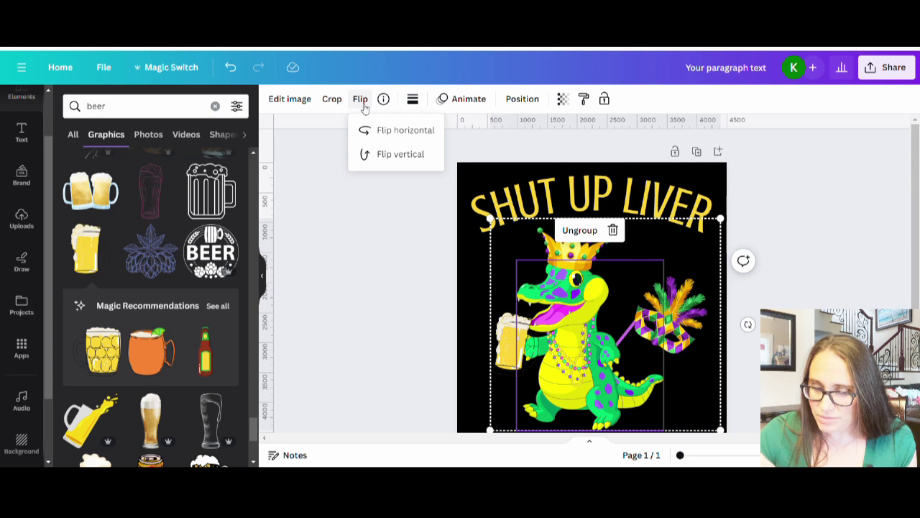
left_click(389, 130)
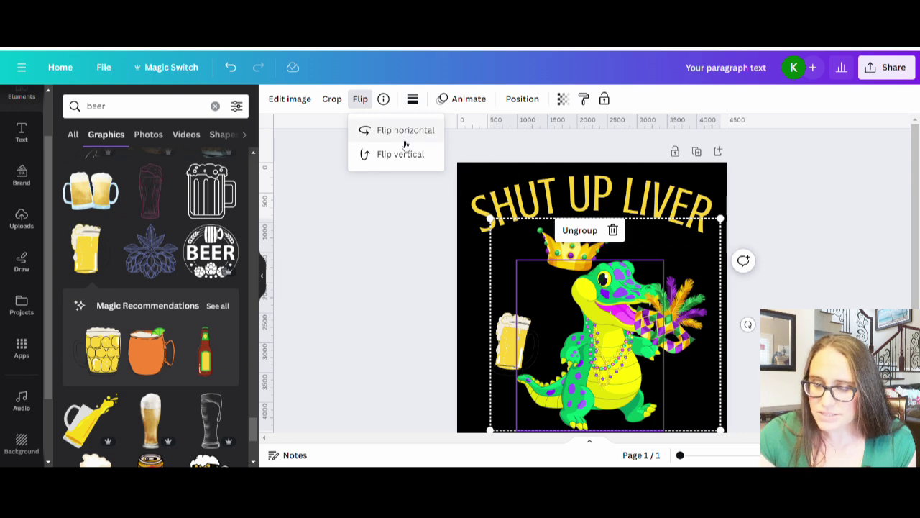
left_click(230, 67)
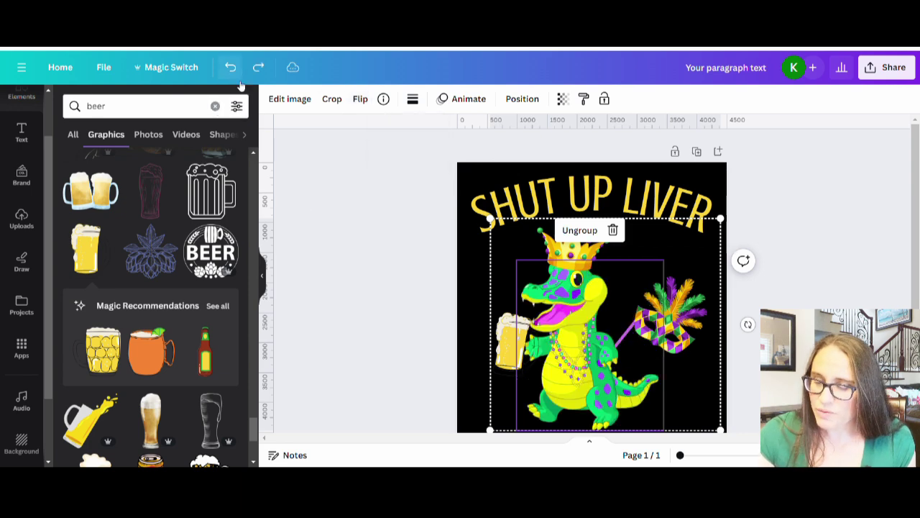
left_click(392, 300)
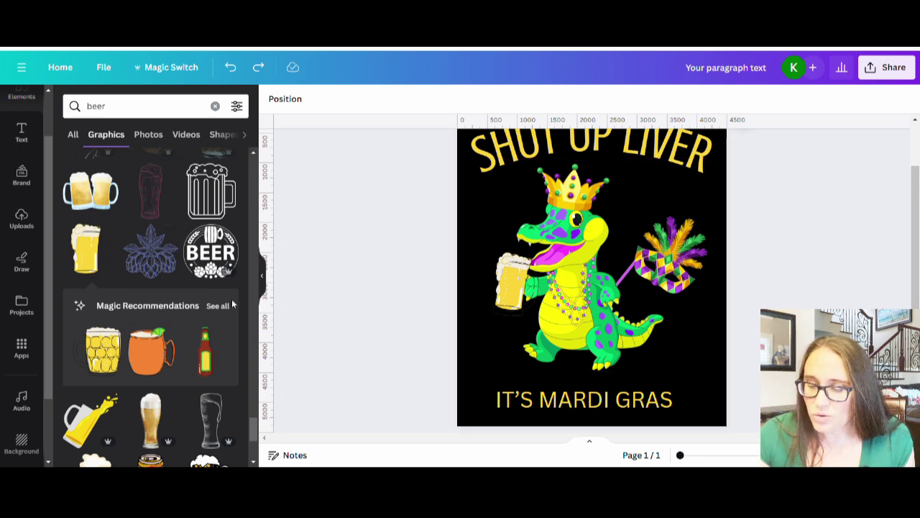
Step: Undo once more to return to the square page without the IT'S MARDI GRAS caption
scroll(800, 230, "up", 2)
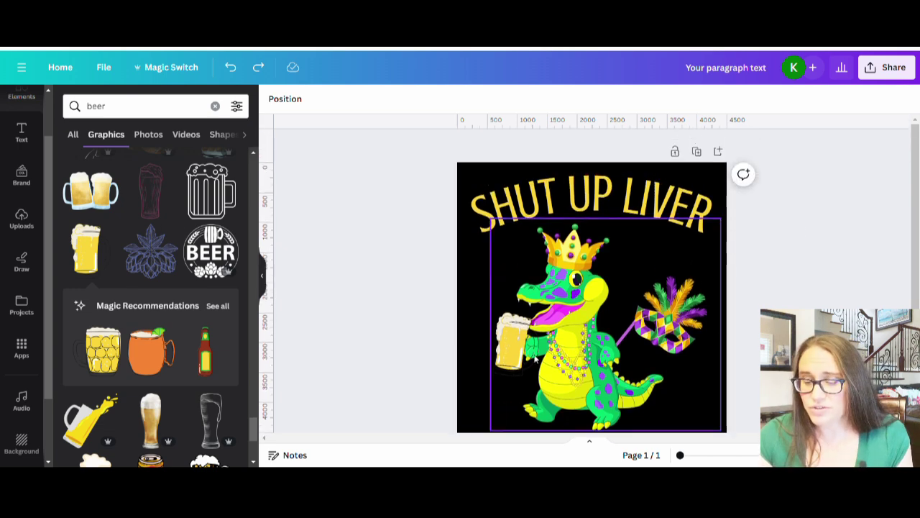
scroll(809, 260, "down", 2)
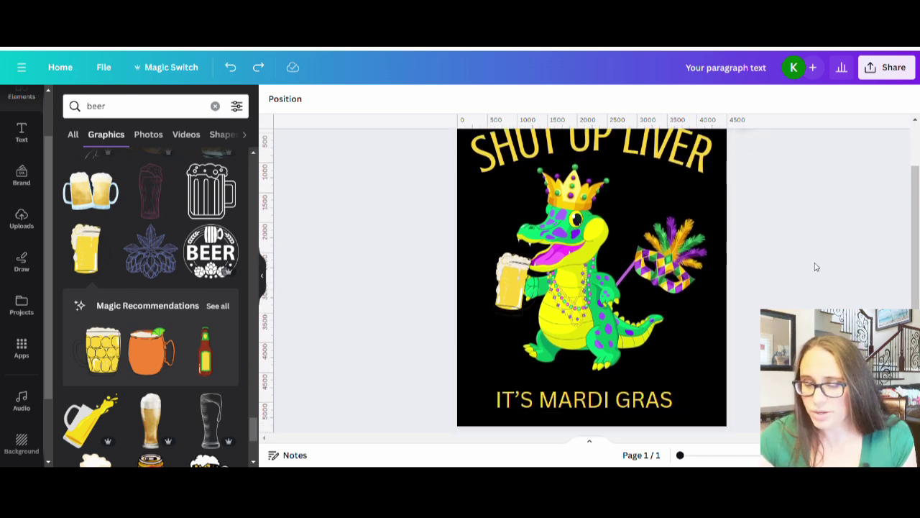
key("ctrl+z")
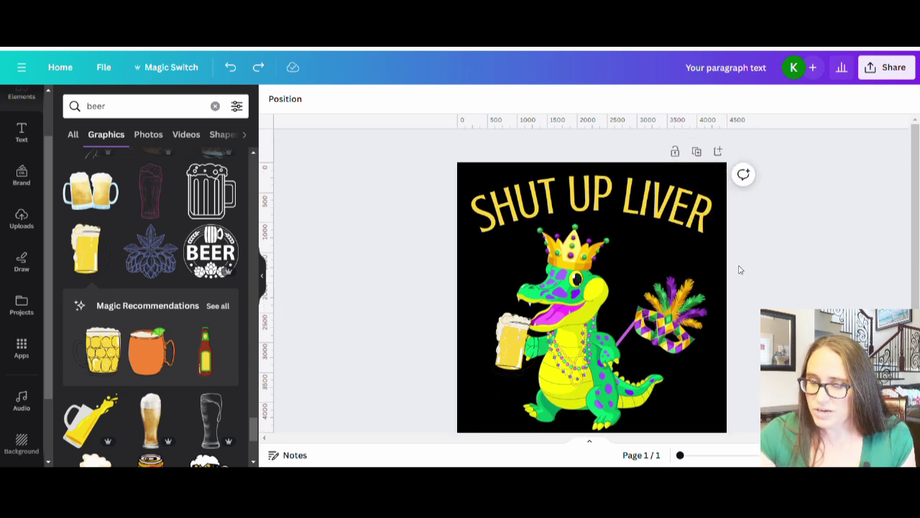
Step: Redo to restore the IT'S MARDI GRAS caption, enlarge it to about size 330 and shift it left
key("ctrl+y")
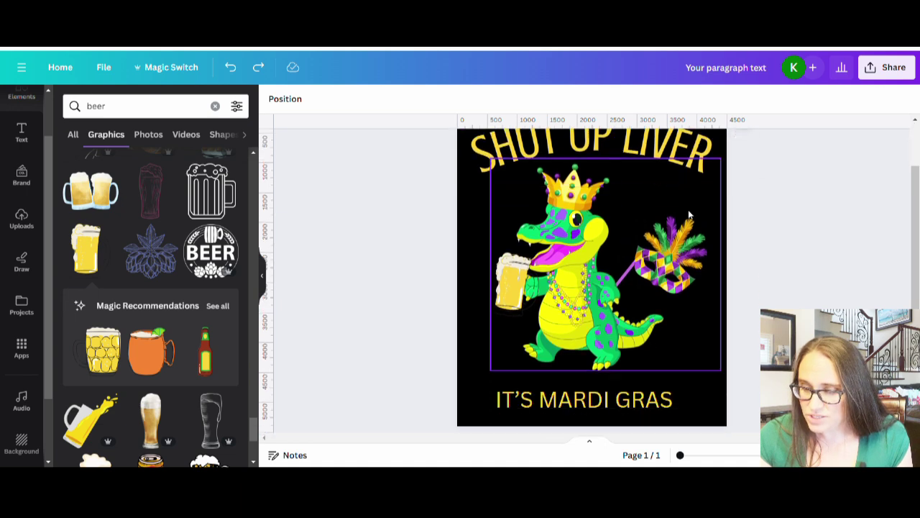
left_click(612, 397)
left_click_drag(673, 386, 711, 382)
left_click_drag(643, 399, 619, 396)
Step: Set the caption's font to Granaina, enlarge it to about size 549 and centre it at the bottom
left_click(323, 105)
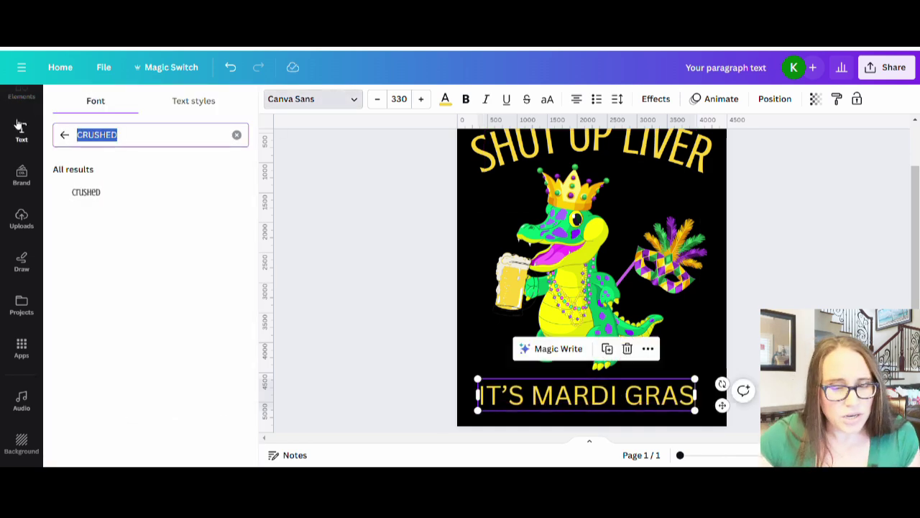
type("GRAN")
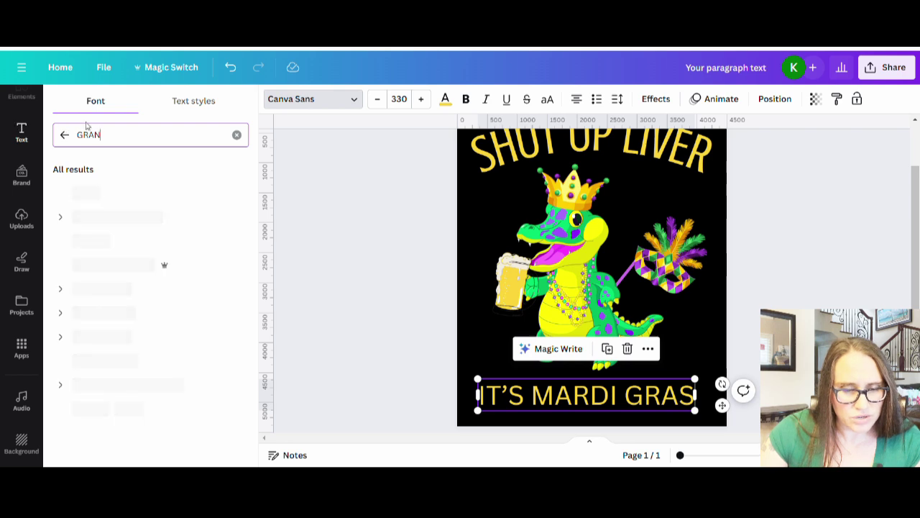
left_click(72, 198)
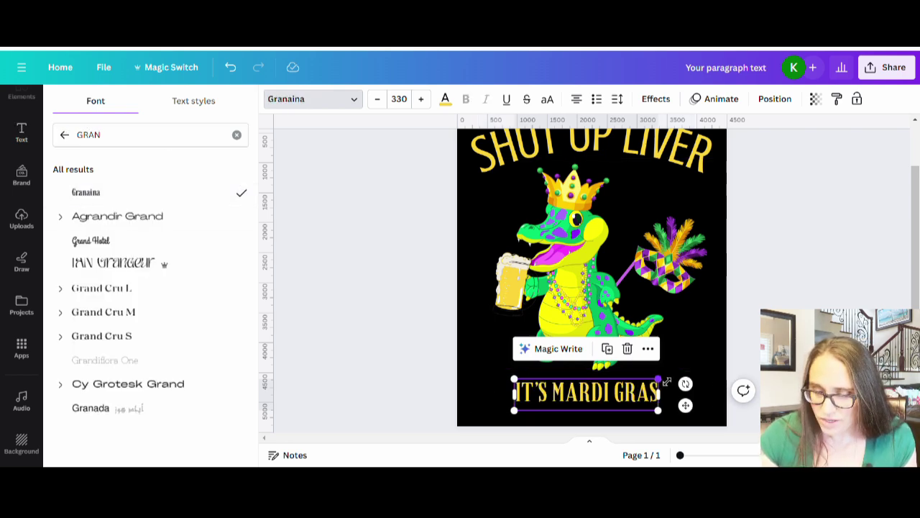
left_click_drag(658, 410, 754, 411)
left_click_drag(612, 409, 569, 429)
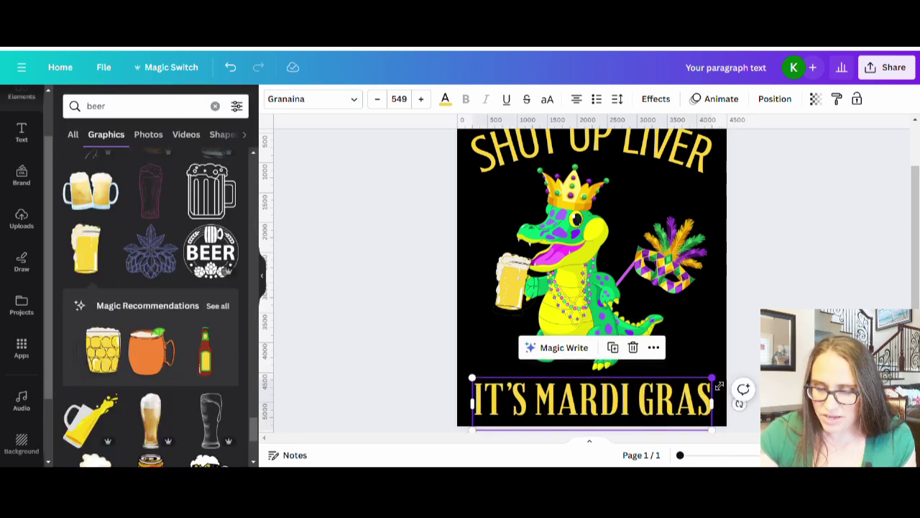
left_click_drag(712, 377, 730, 371)
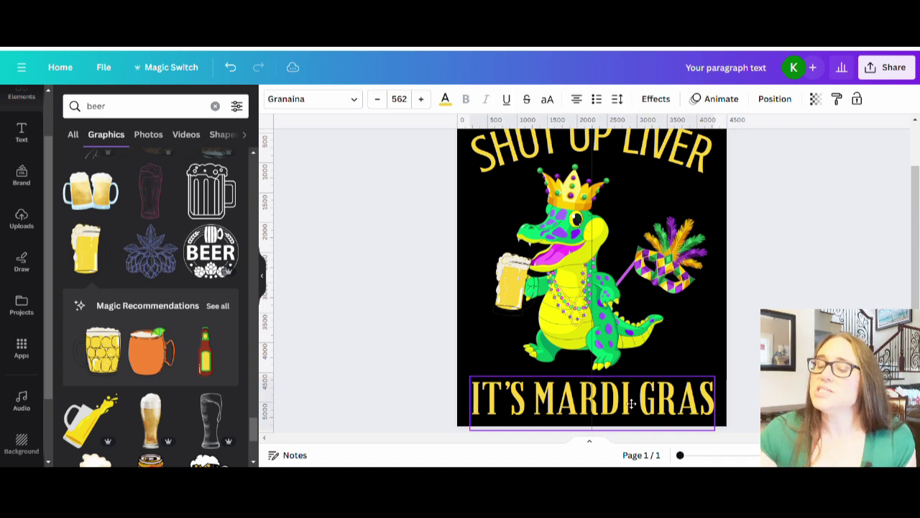
left_click(783, 288)
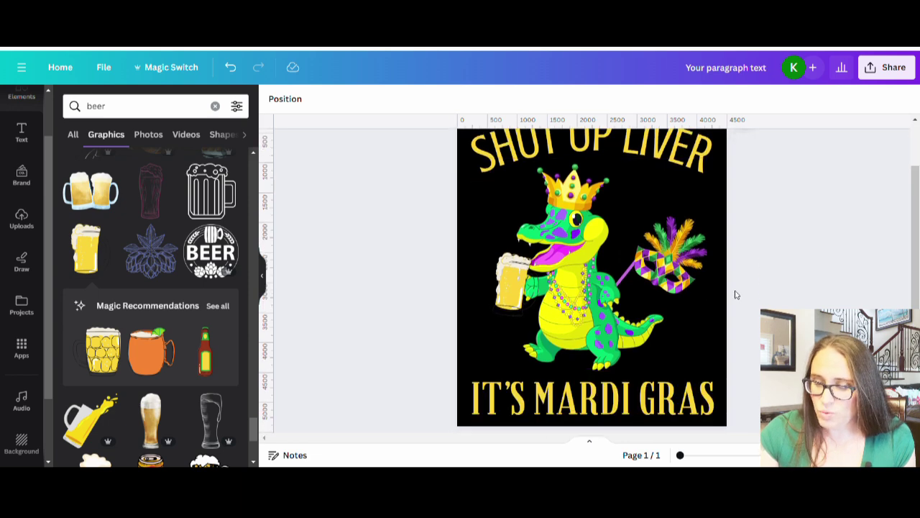
Step: Colour the IT'S MARDI GRAS caption with the purple #CB6CE6 document colour
left_click(604, 407)
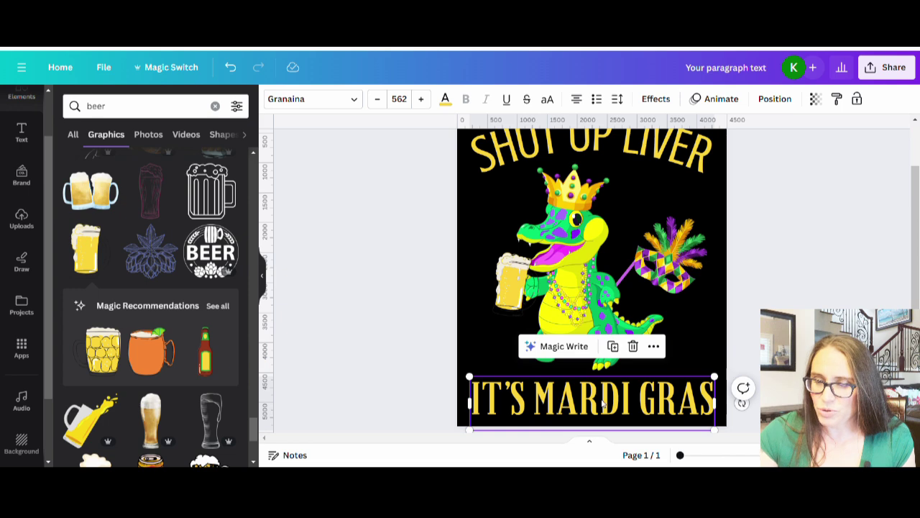
key("ctrl+z")
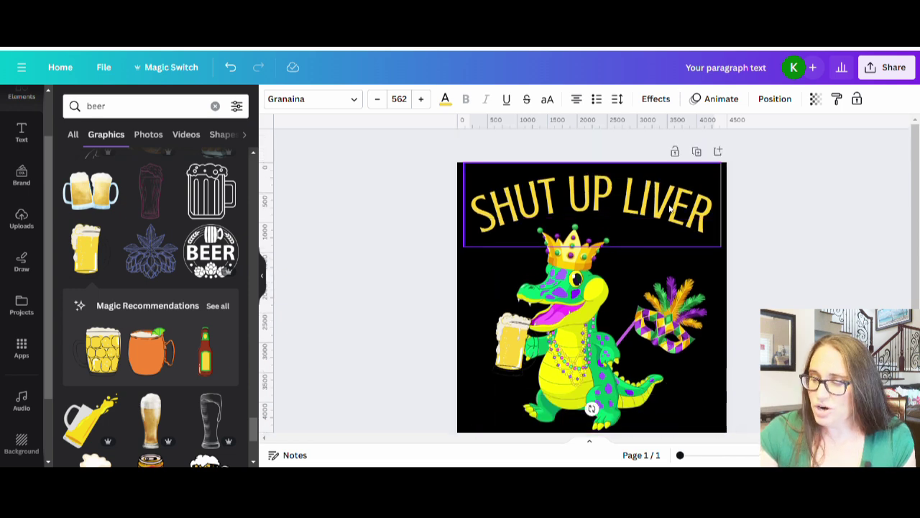
key("ctrl+y")
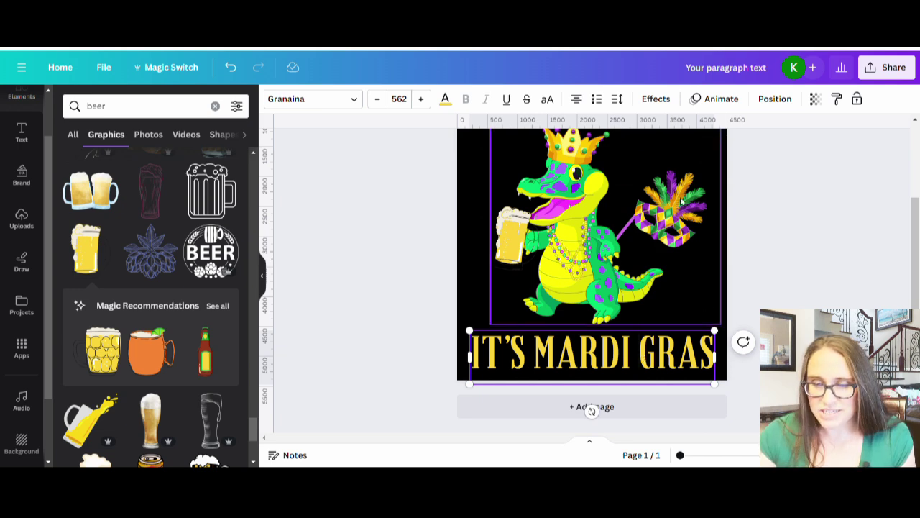
left_click(445, 99)
left_click(167, 170)
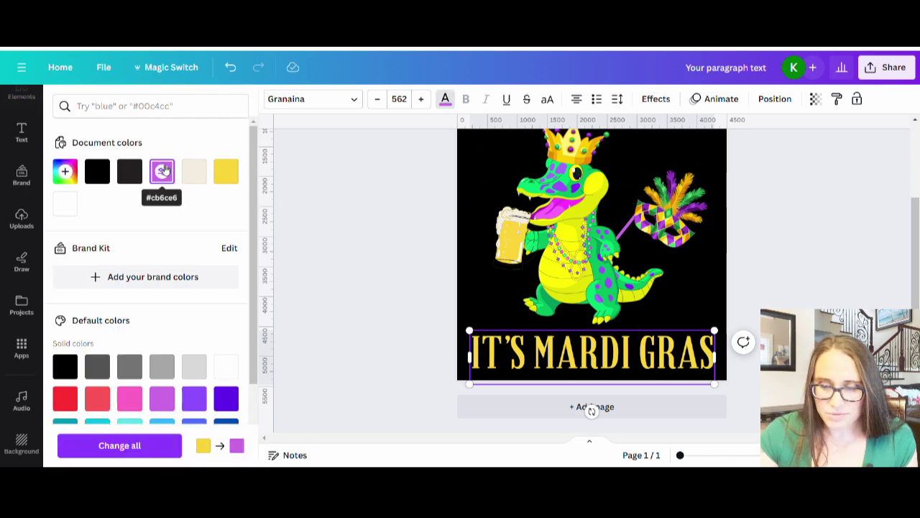
left_click(167, 178)
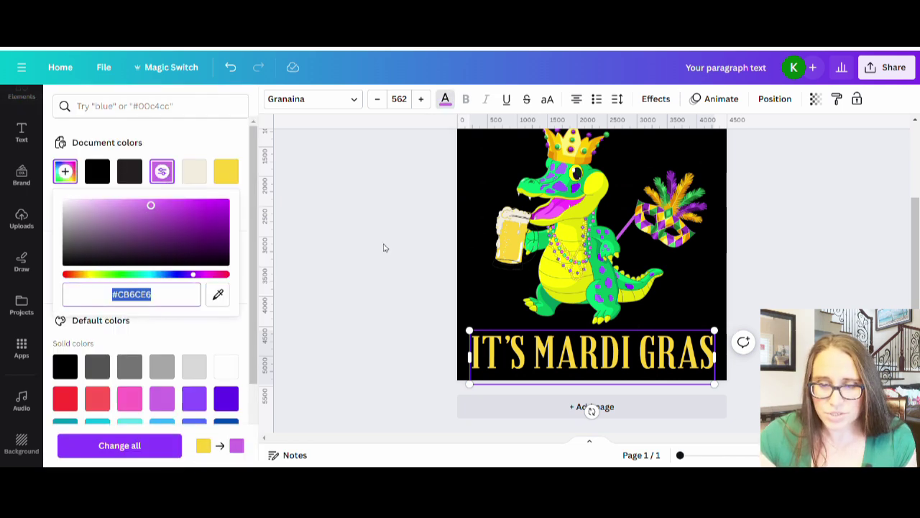
key("Escape")
left_click(387, 366)
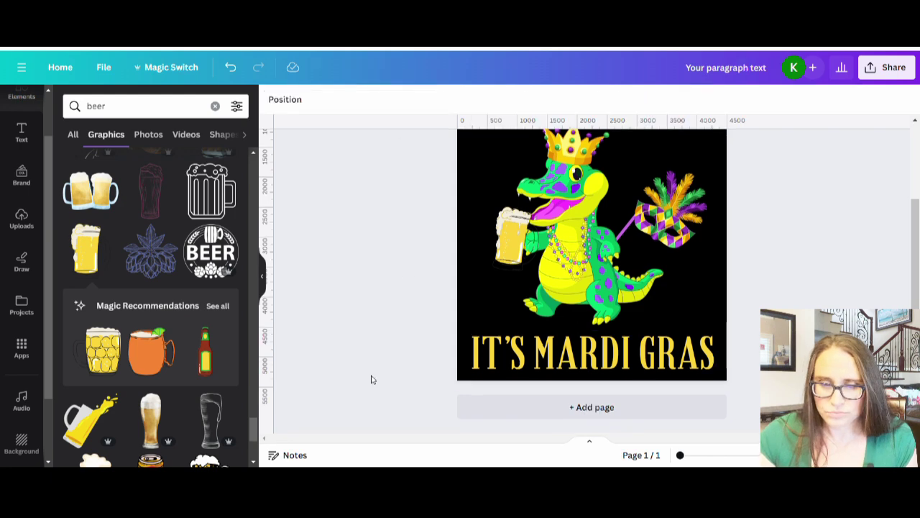
left_click(503, 353)
left_click(445, 99)
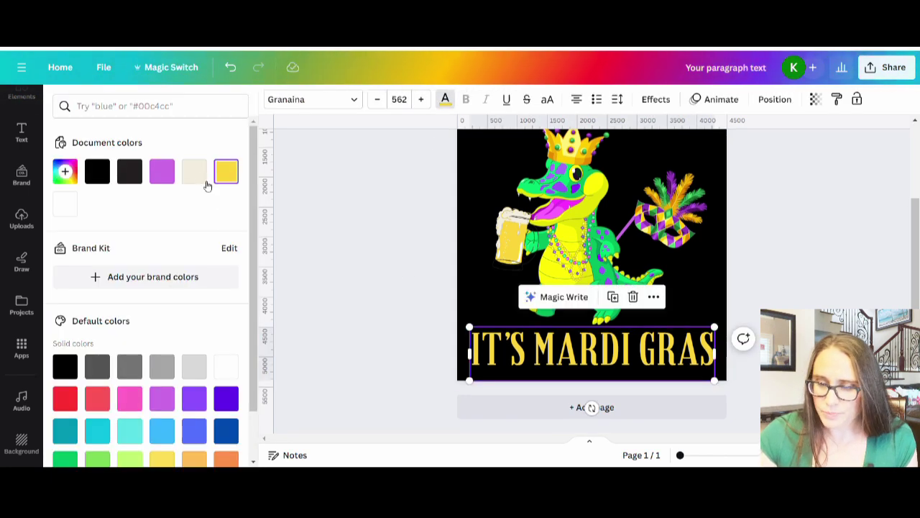
left_click(162, 171)
left_click(366, 283)
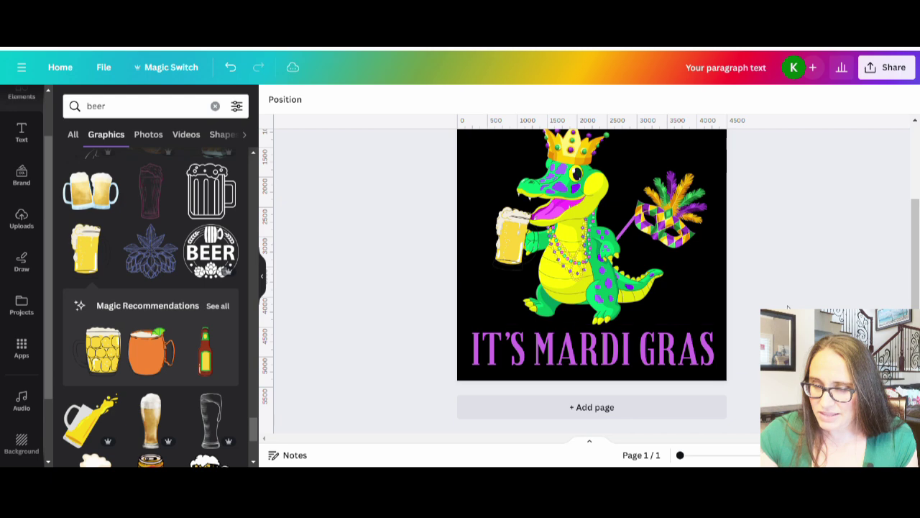
scroll(785, 294, "up", 2)
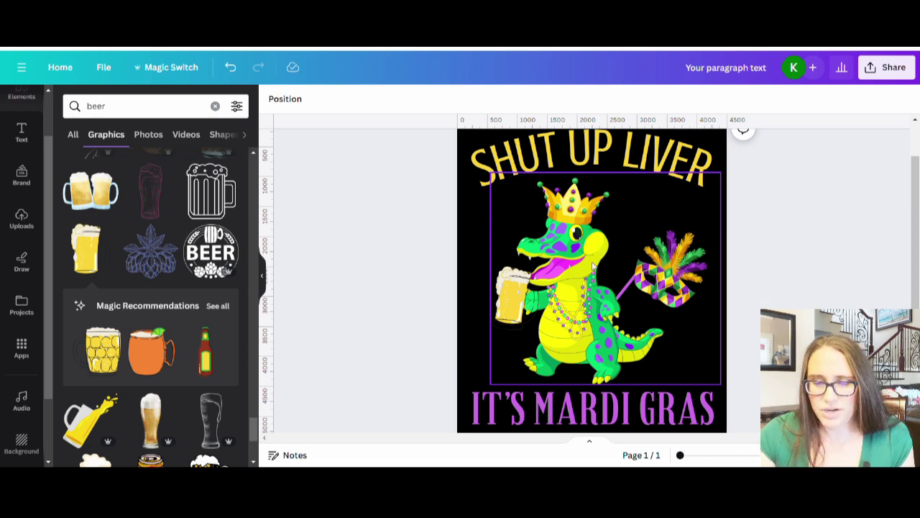
Step: Give the SHUT UP LIVER title a custom yellow sampled from the artwork with the eyedropper
left_click(612, 155)
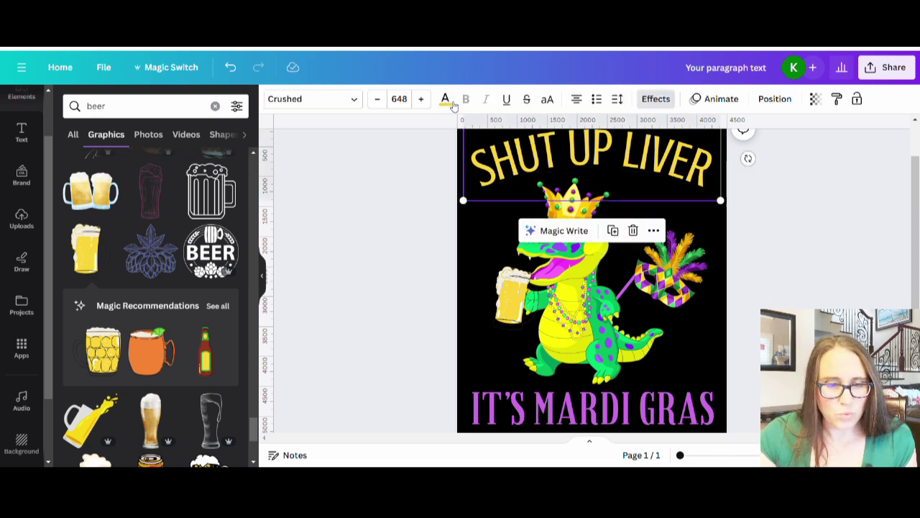
left_click(445, 98)
left_click(65, 173)
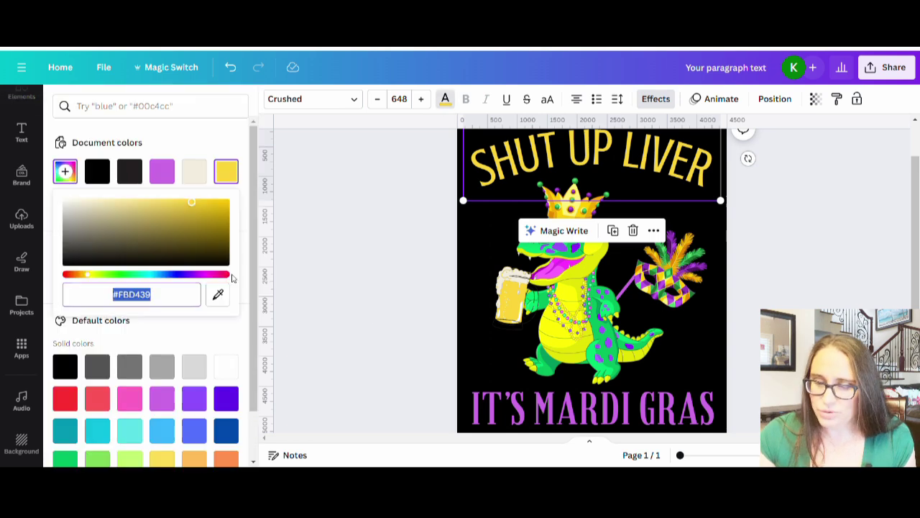
left_click(219, 295)
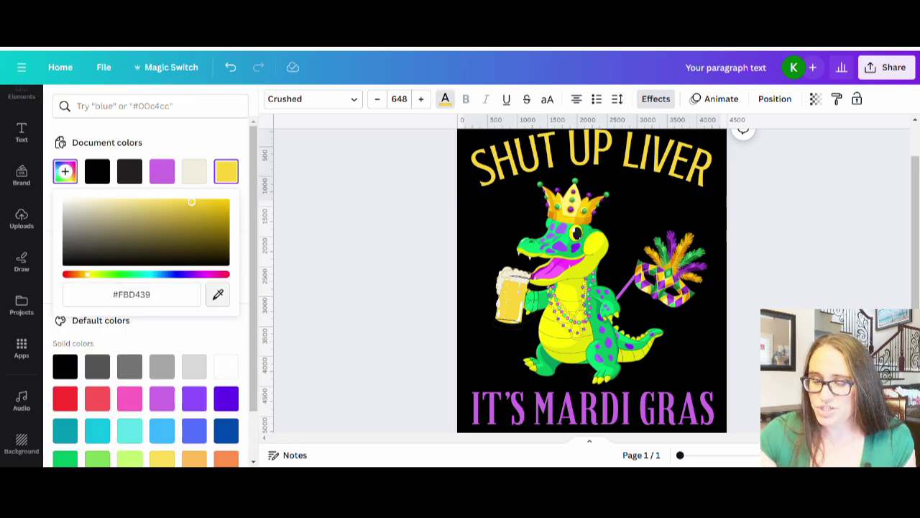
left_click(586, 248)
left_click(586, 318)
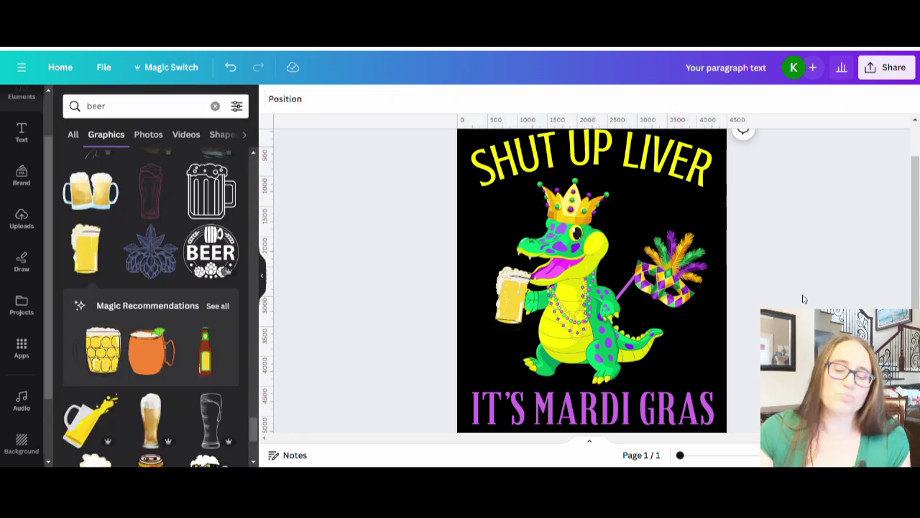
Step: Toggle undo and redo repeatedly to compare the title before and after the colour change
key("ctrl+z")
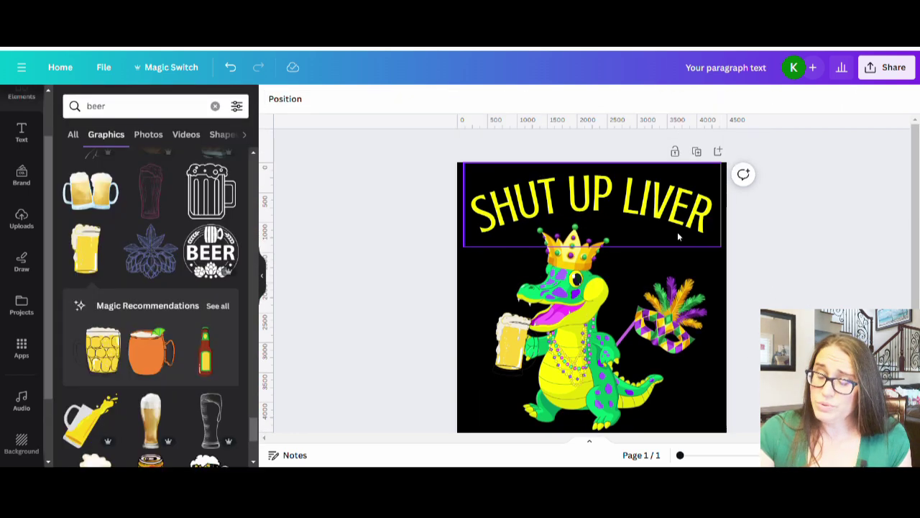
key("ctrl+y")
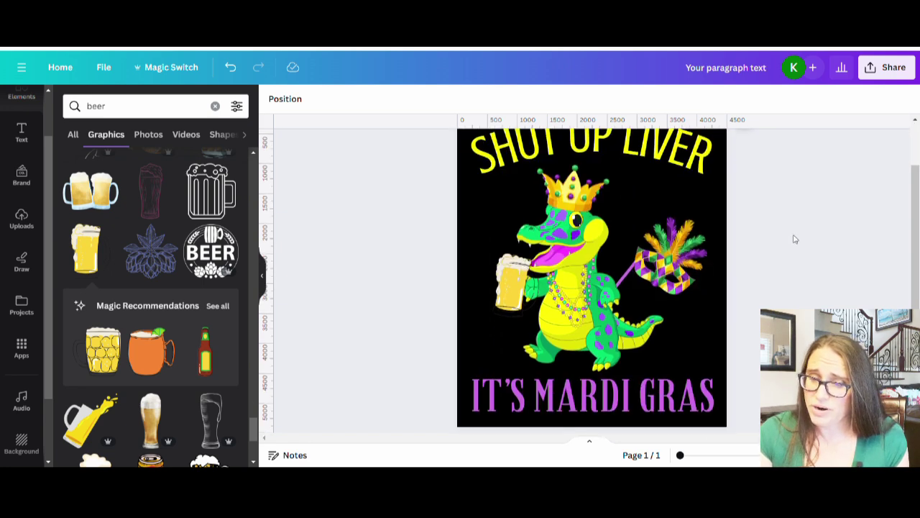
key("ctrl+z")
key("ctrl+y")
key("ctrl+z")
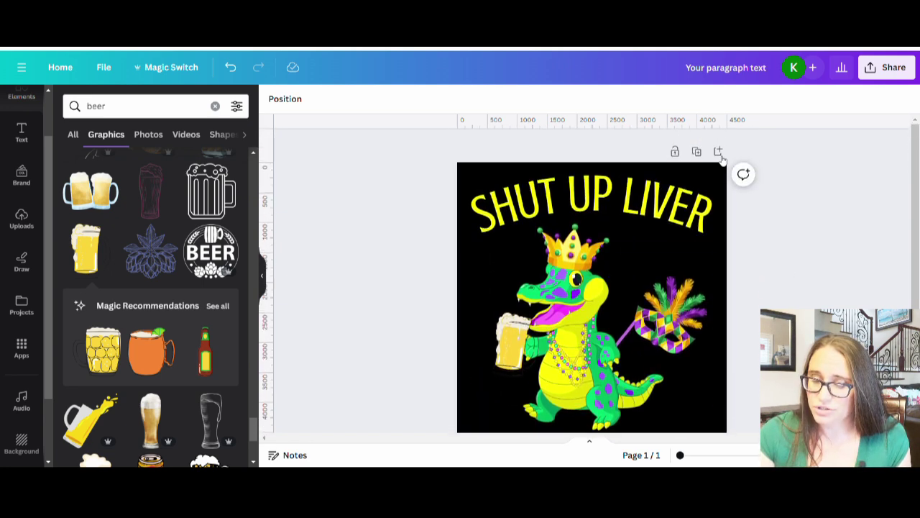
key("ctrl+y")
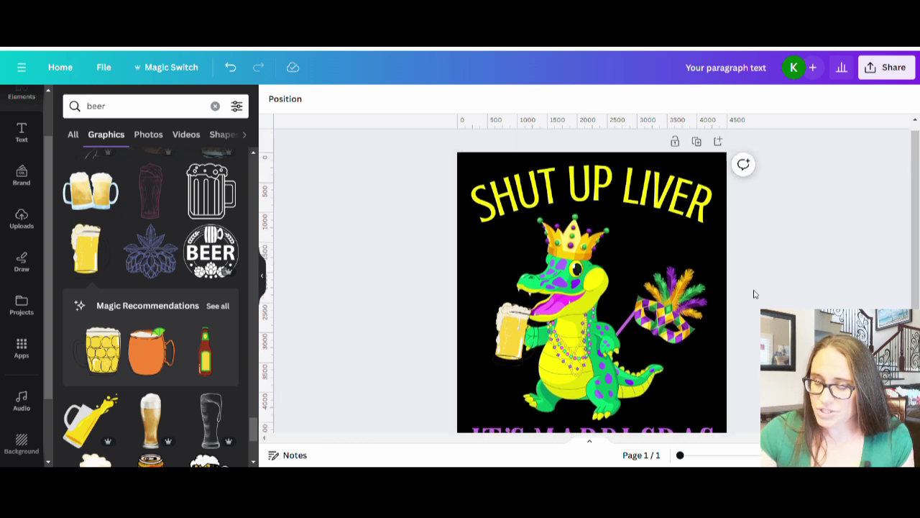
key("ctrl+z")
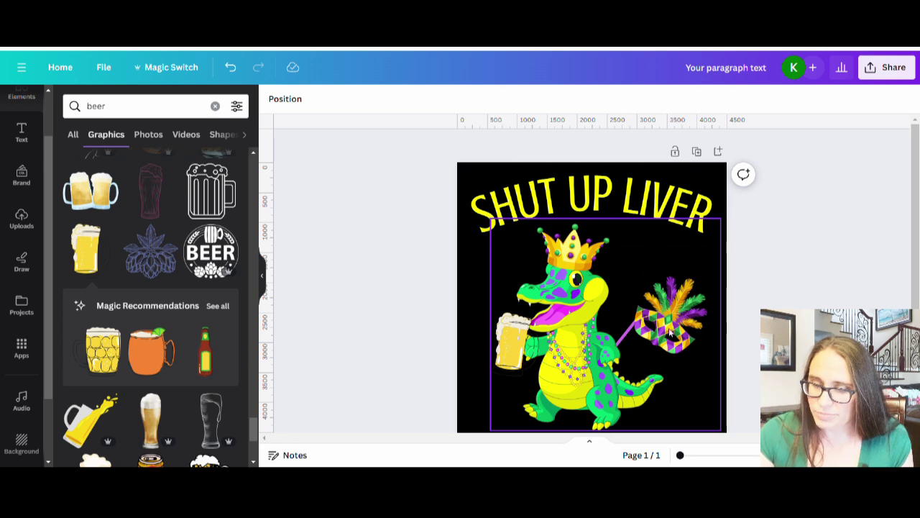
Step: Recolour the title with the crown's deep gold (#FECC00), sampled using the eyedropper
left_click(640, 203)
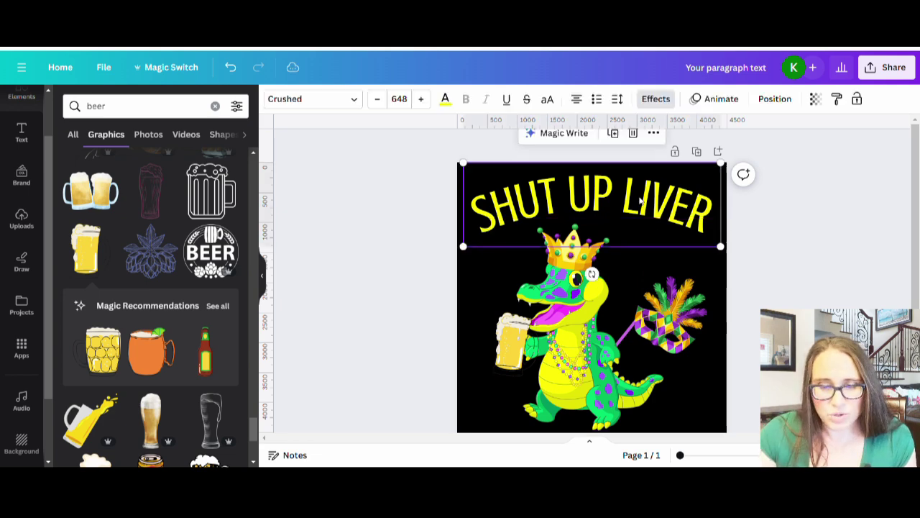
left_click(444, 98)
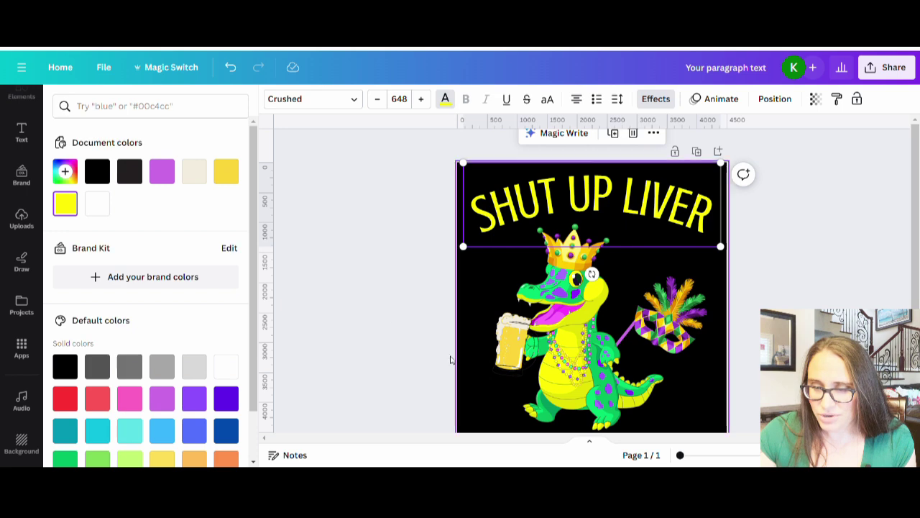
left_click(224, 174)
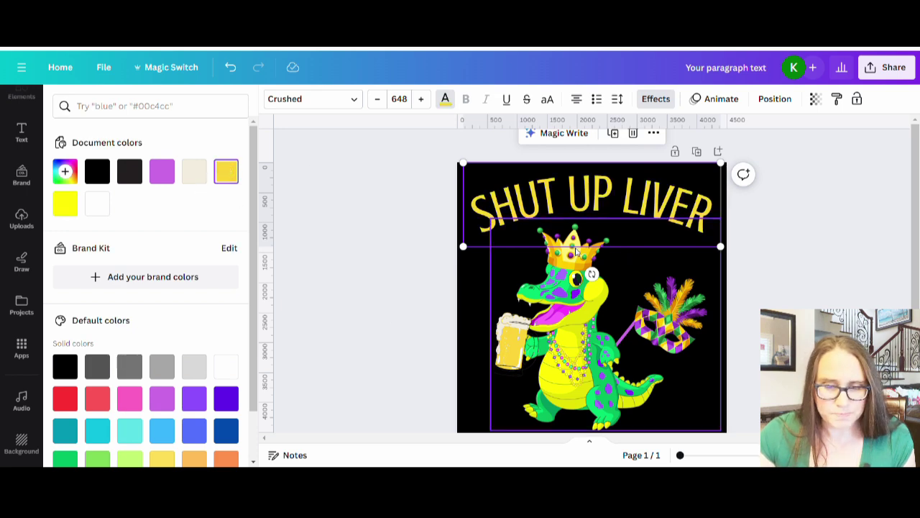
left_click(65, 171)
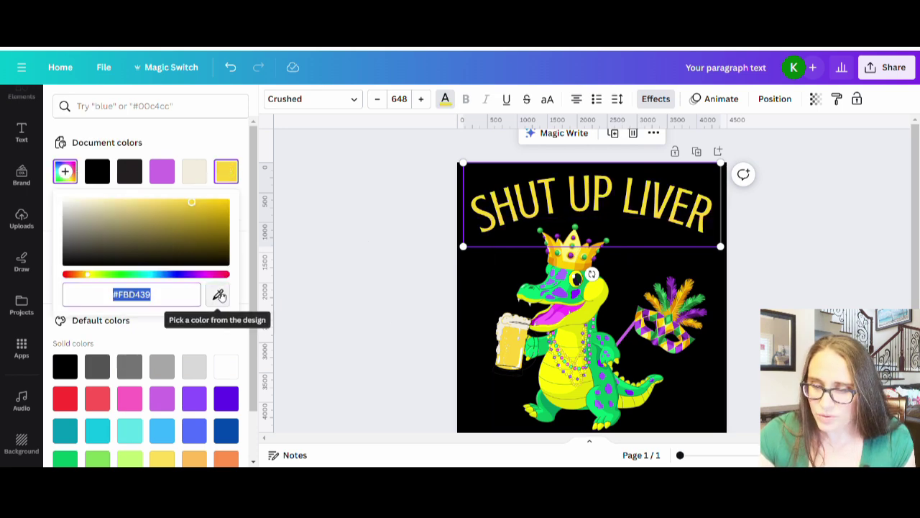
left_click(217, 294)
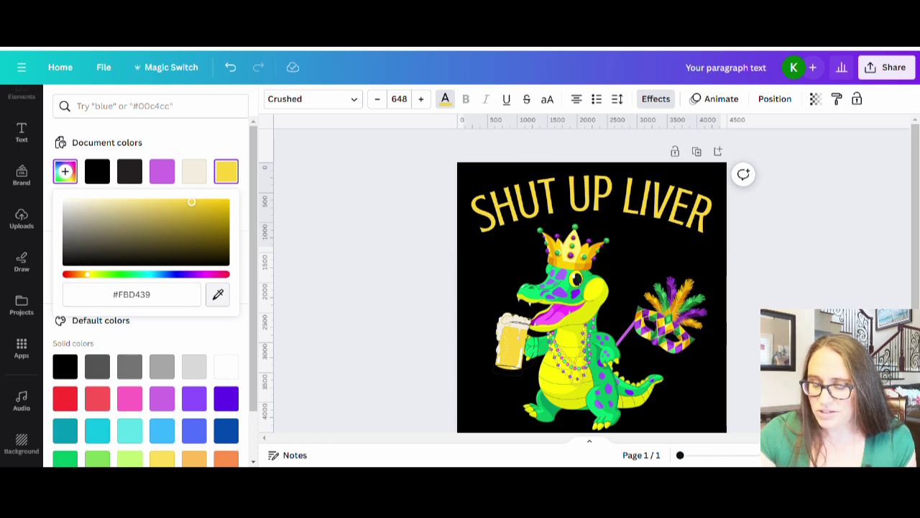
left_click(567, 256)
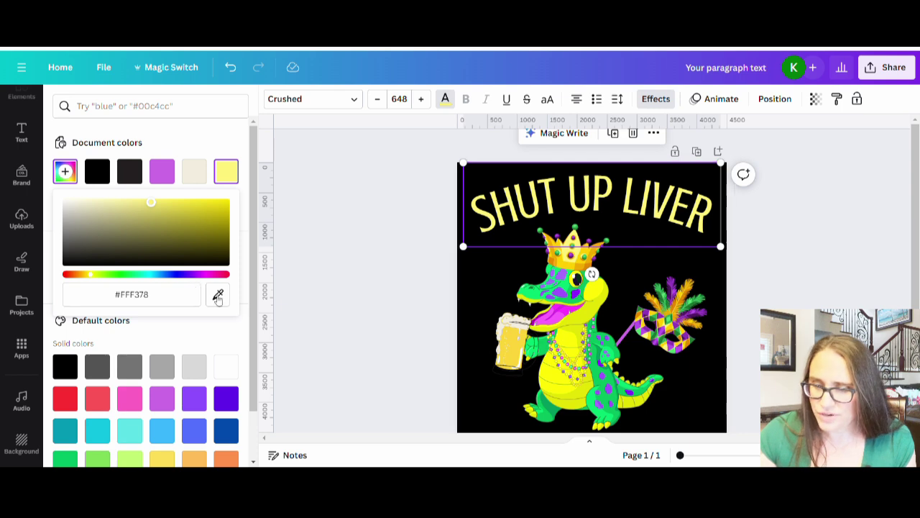
left_click(218, 294)
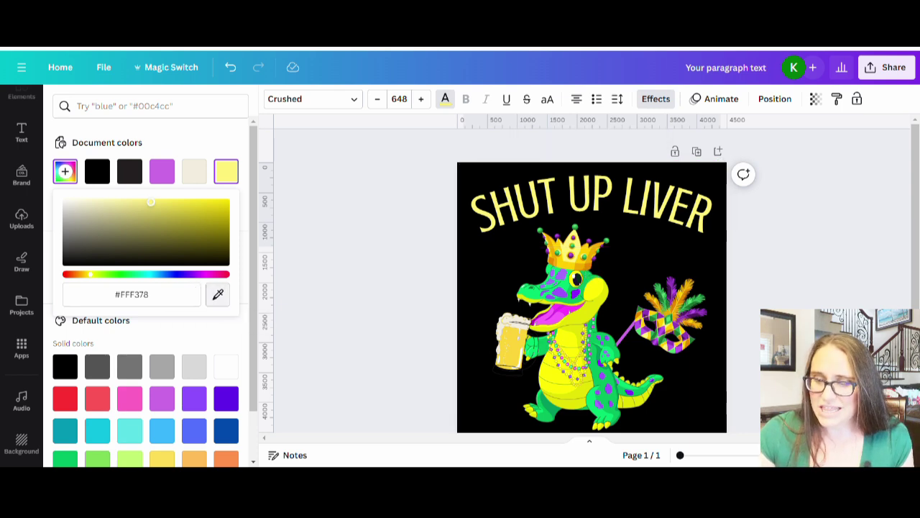
left_click(561, 248)
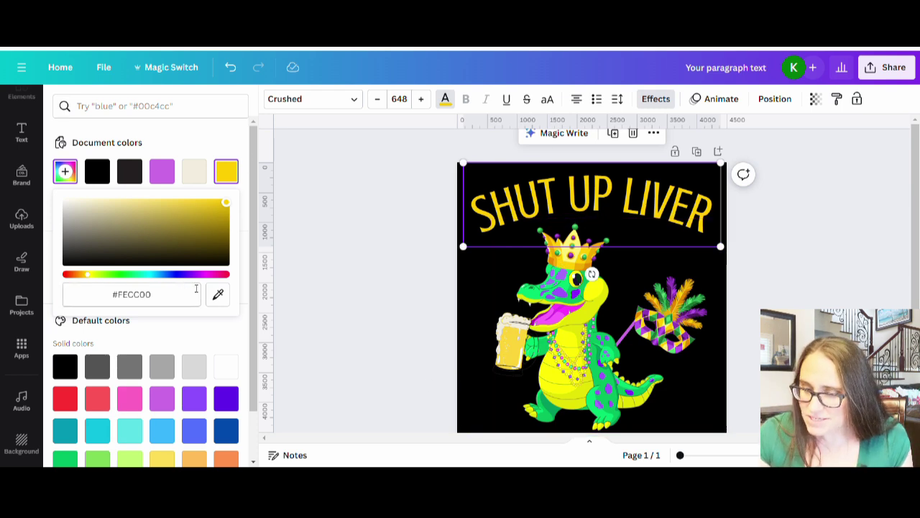
left_click(215, 303)
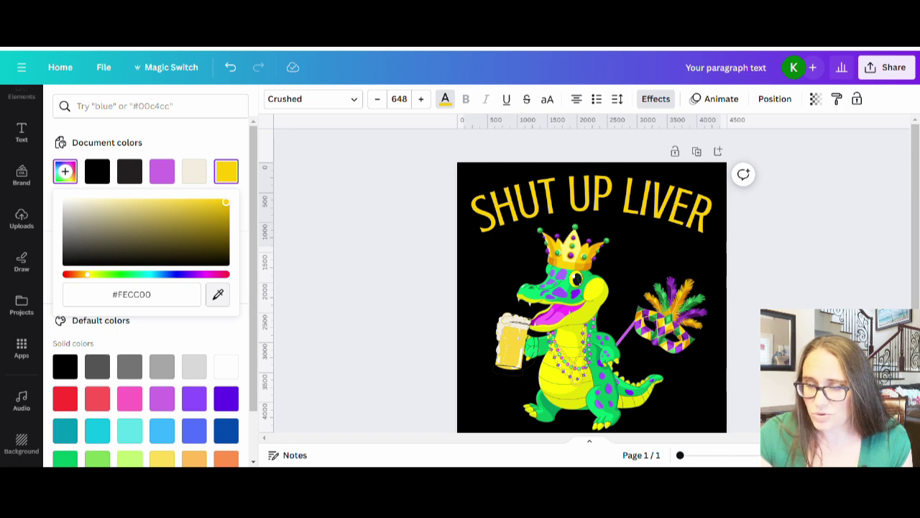
left_click(591, 273)
left_click(832, 289)
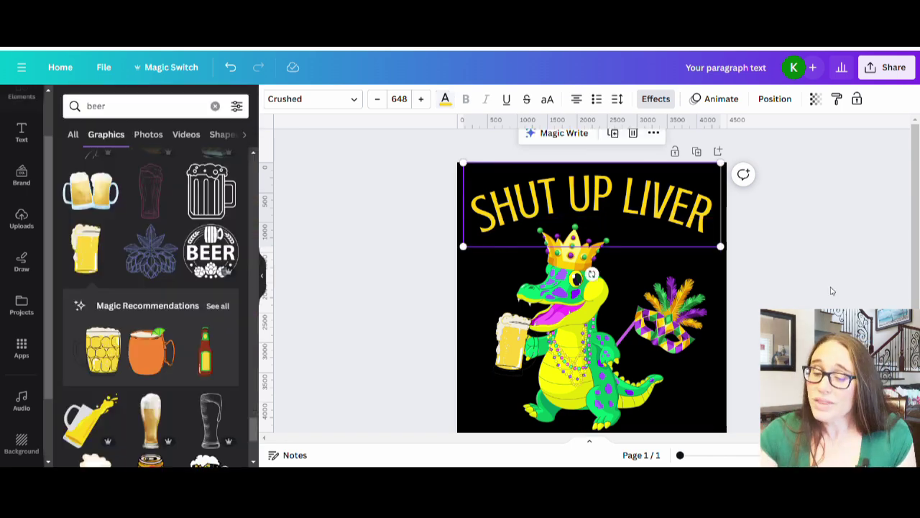
scroll(787, 299, "down", 2)
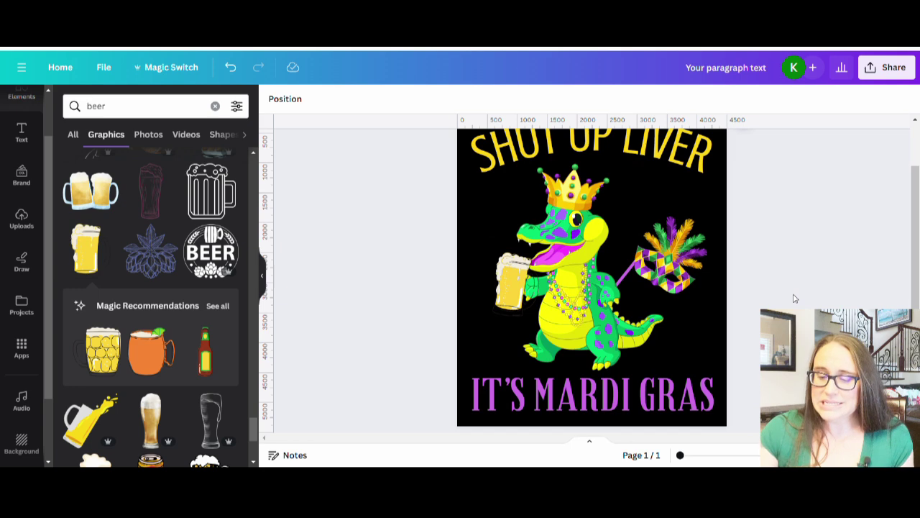
scroll(801, 301, "up", 1)
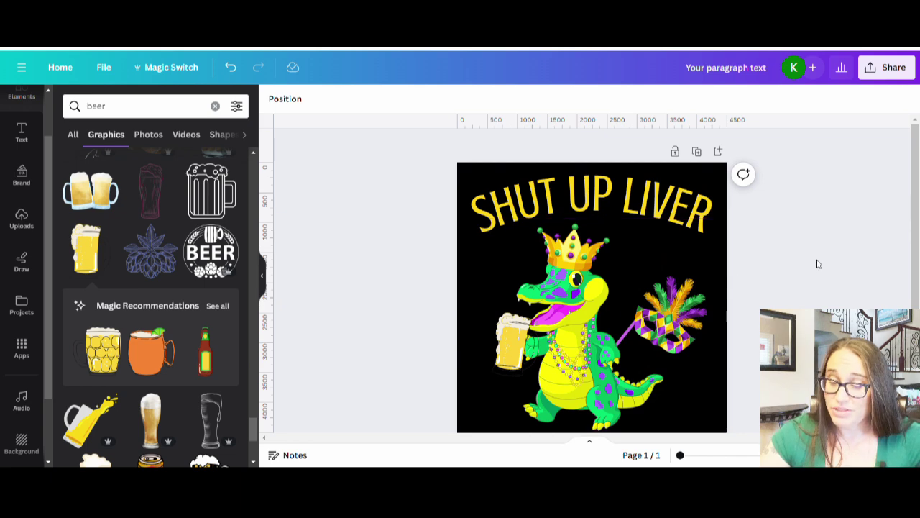
scroll(806, 295, "down", 2)
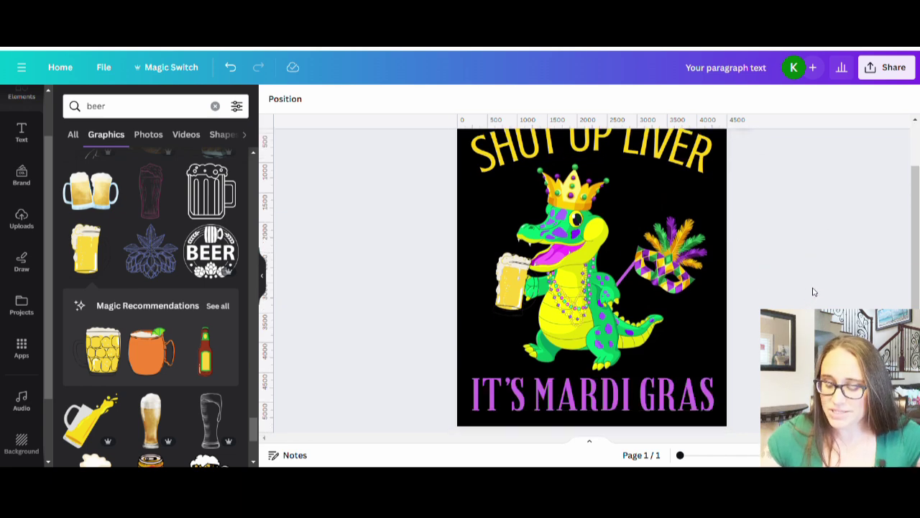
left_click(651, 316)
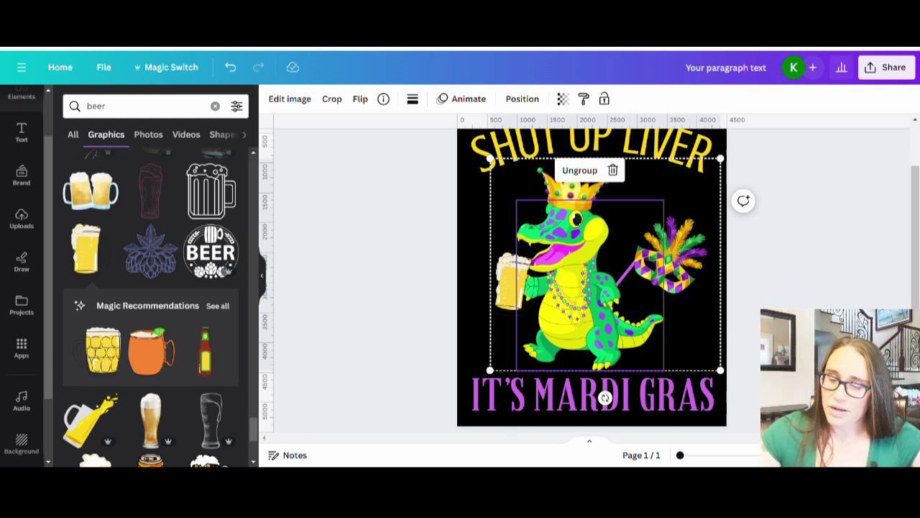
left_click(816, 292)
scroll(823, 296, "up", 1)
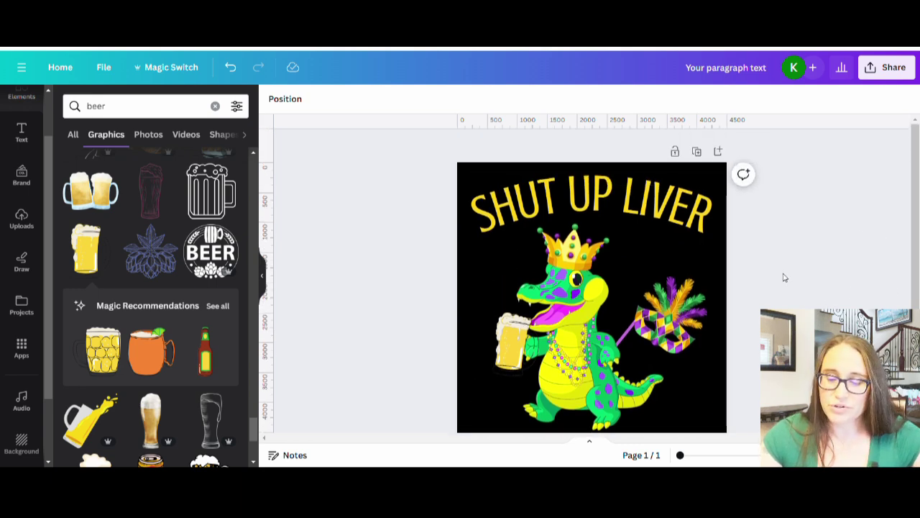
scroll(780, 304, "down", 2)
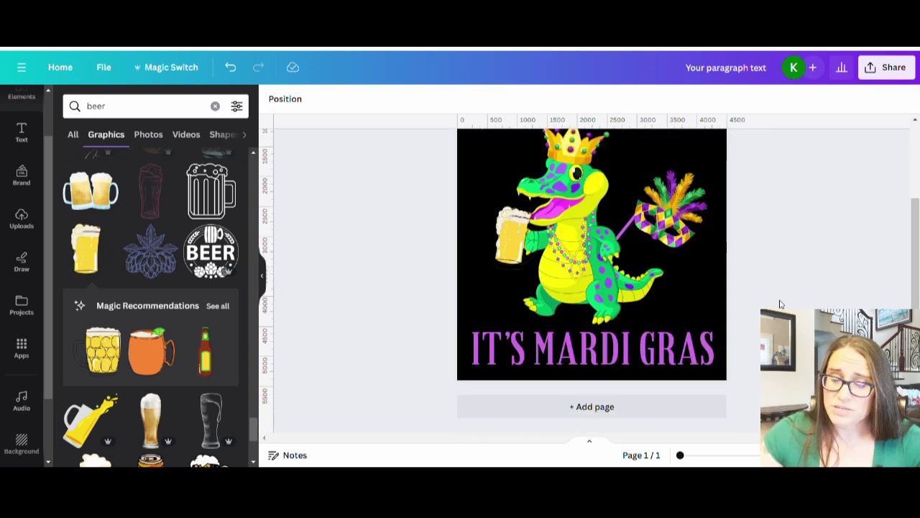
scroll(780, 303, "up", 3)
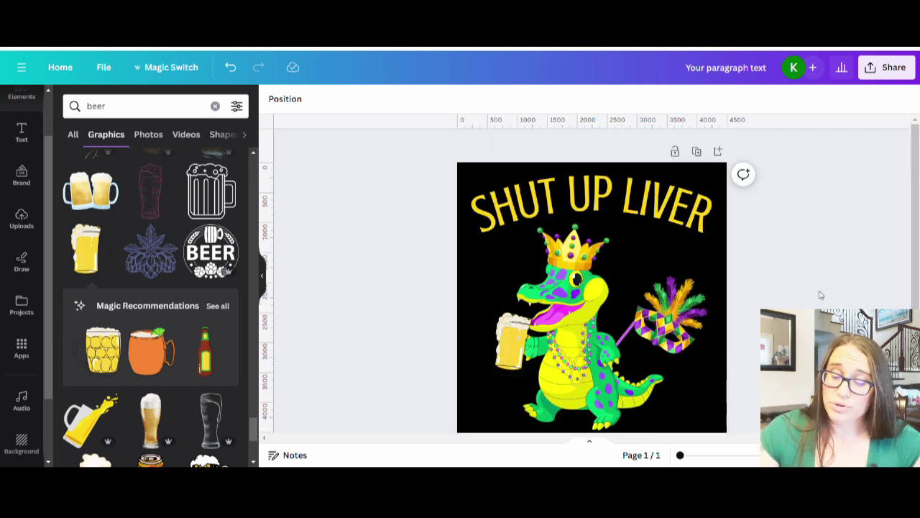
scroll(791, 242, "down", 2)
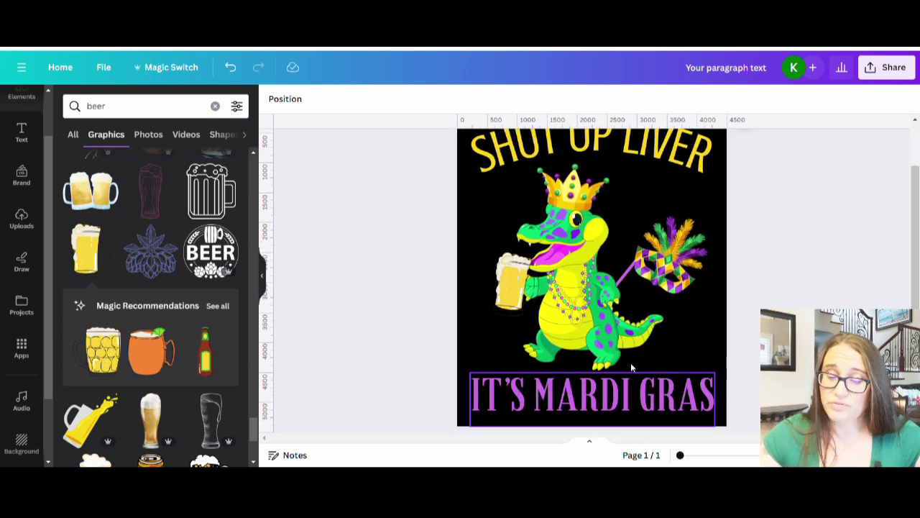